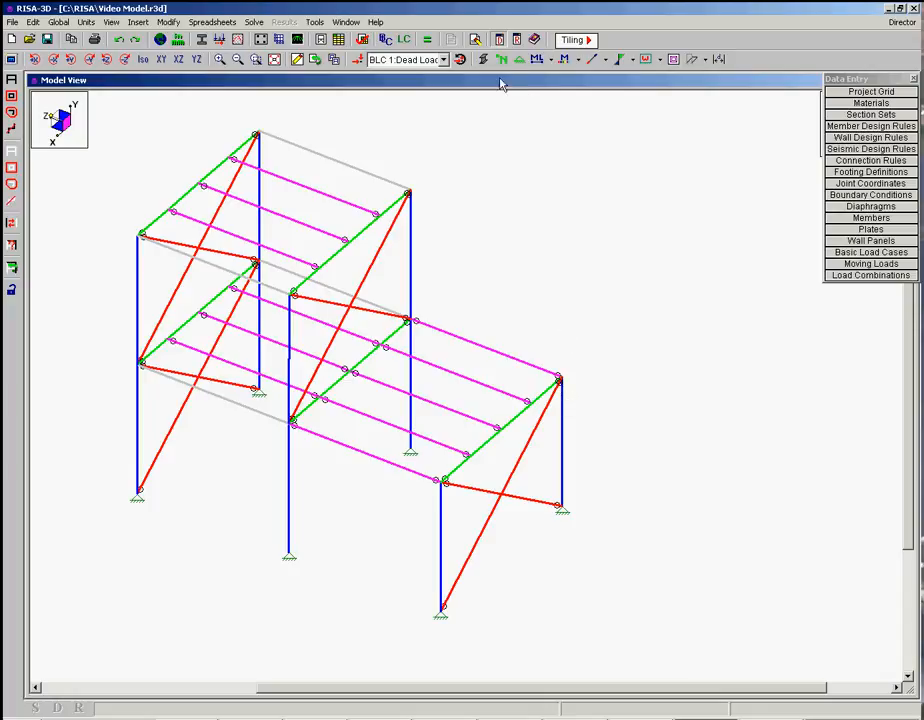
# Step: Toggle the rendering of the frame members to compare plain line display with the colour-coded section set display
pyautogui.click(482, 60)
pyautogui.click(482, 60)
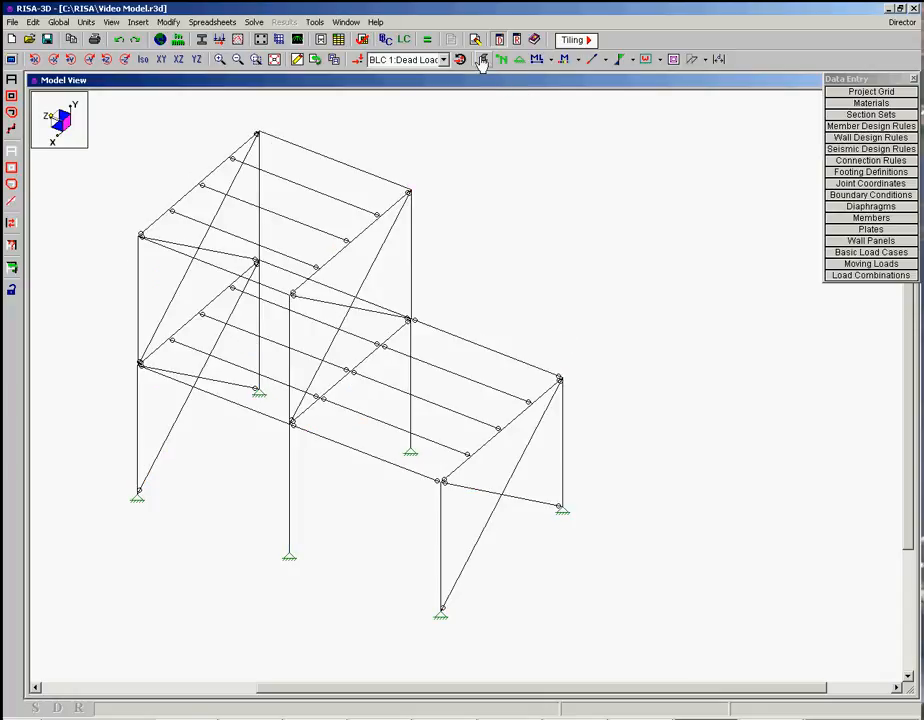
pyautogui.click(482, 60)
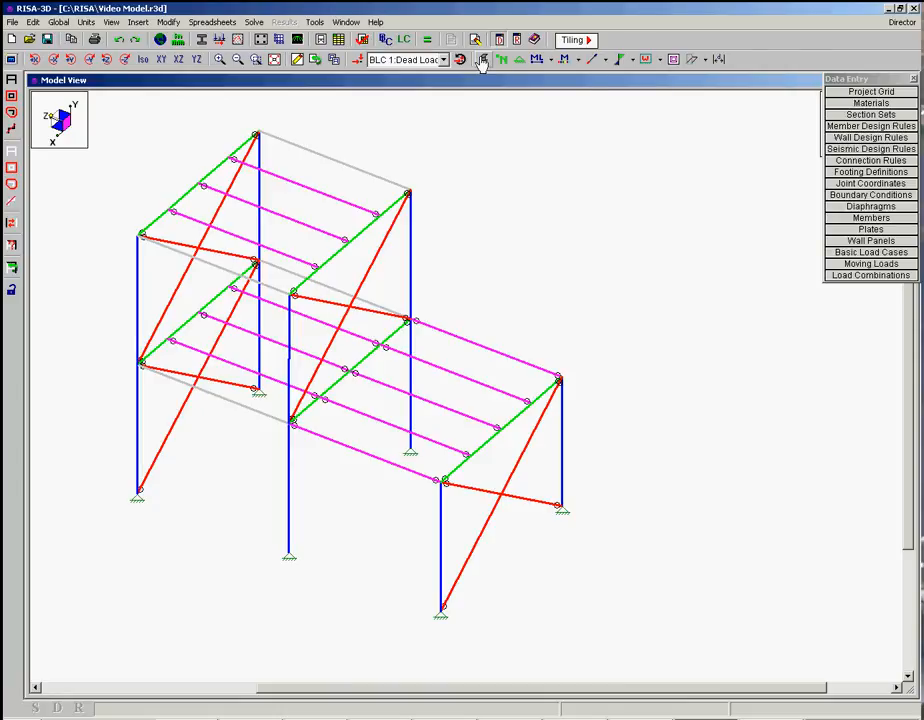
# Step: Review the hot rolled steel section sets and the design rules' size and code check parameters, and close both spreadsheets
pyautogui.click(841, 117)
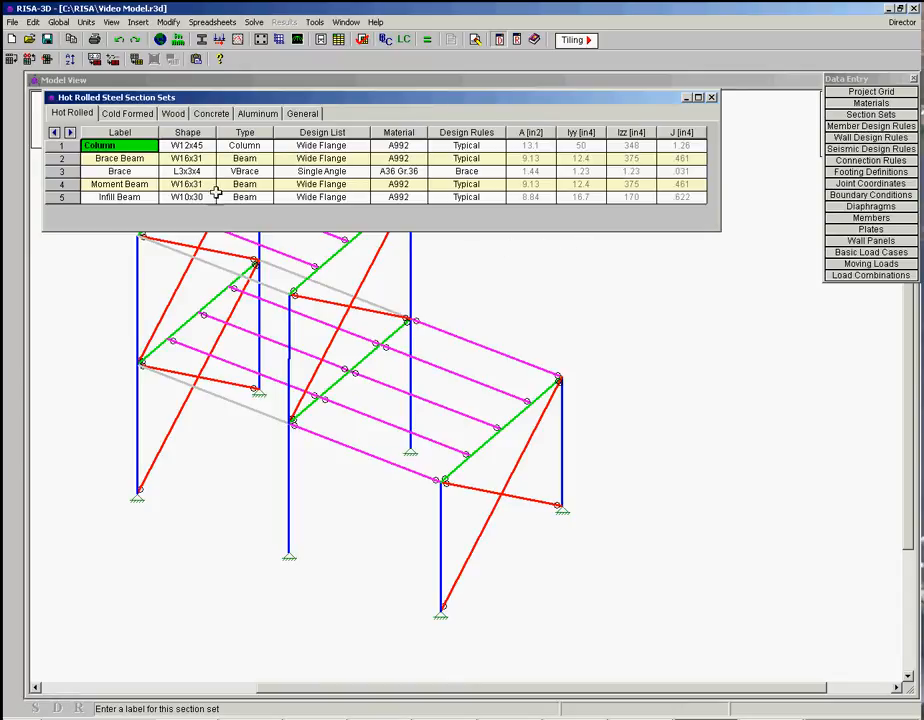
pyautogui.click(193, 147)
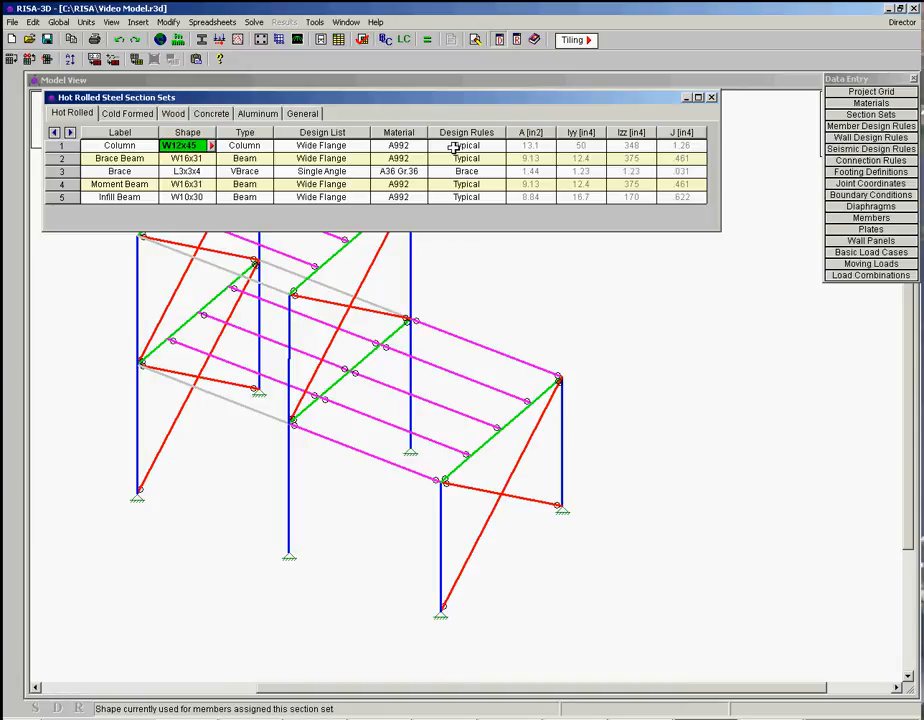
pyautogui.click(839, 126)
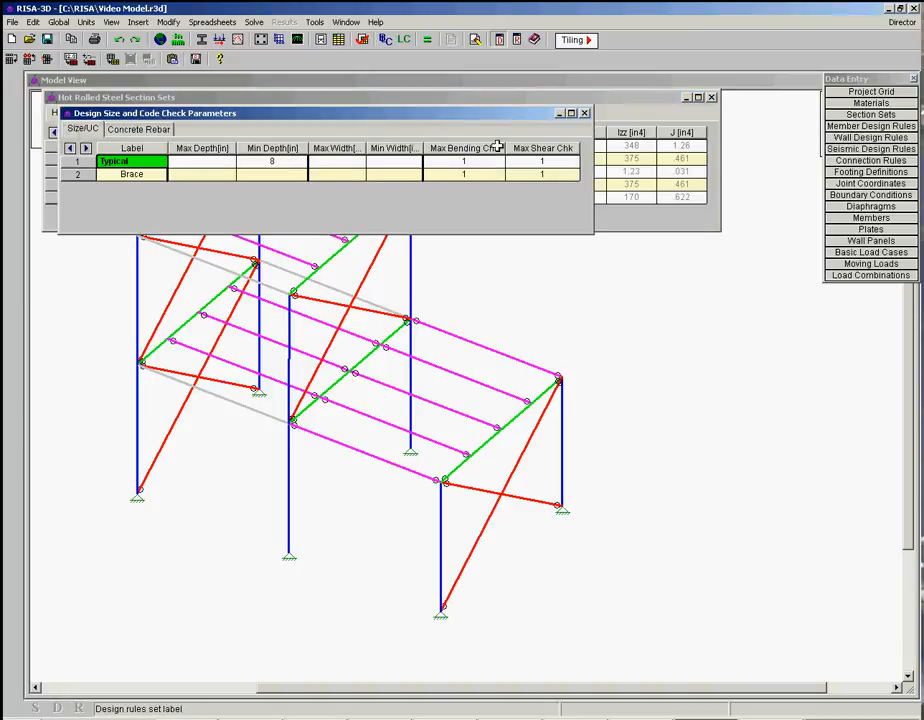
pyautogui.moveTo(412, 113); pyautogui.dragTo(440, 270)
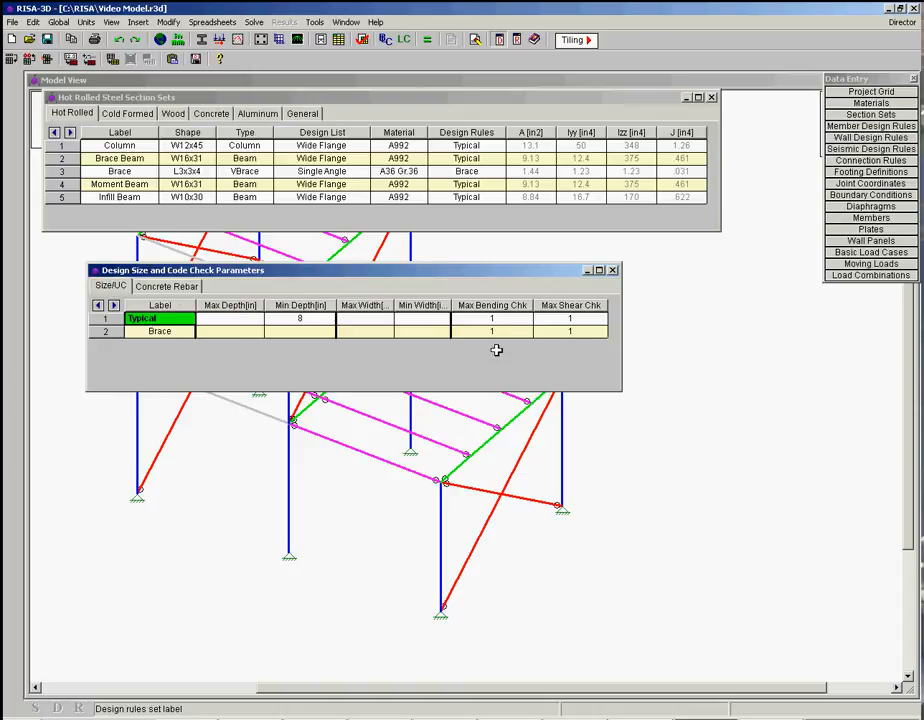
pyautogui.click(614, 270)
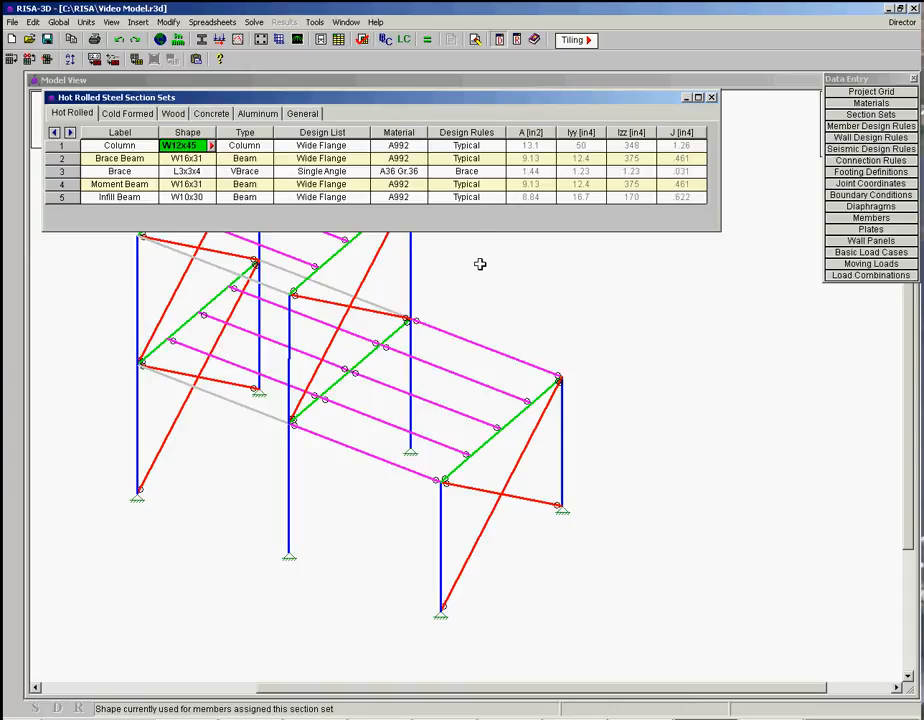
pyautogui.click(468, 200)
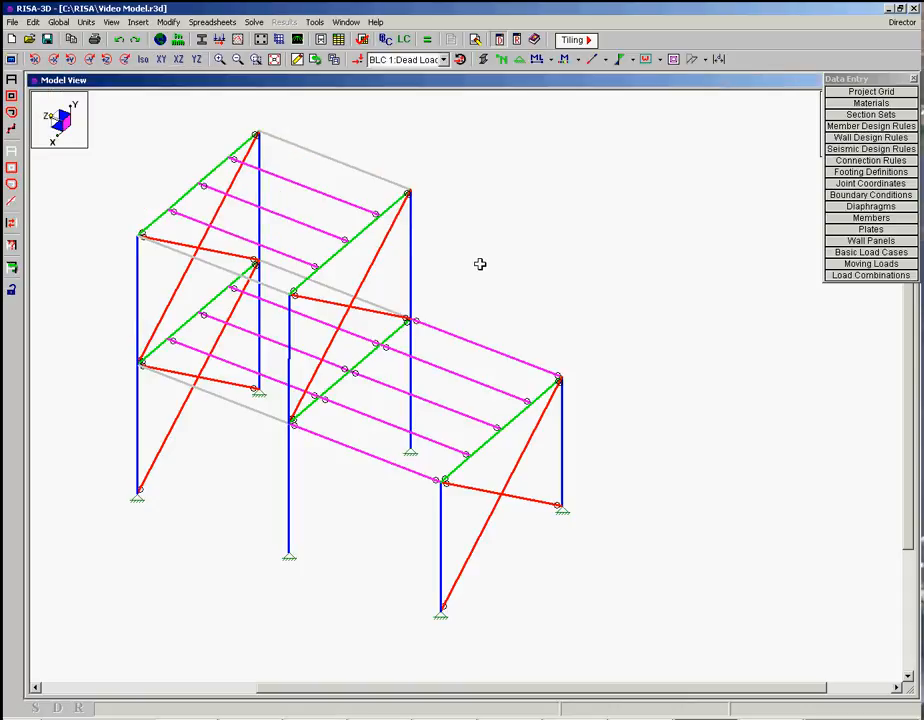
# Step: Display the loads on the model for load combination 2, DL + ELX
pyautogui.click(361, 59)
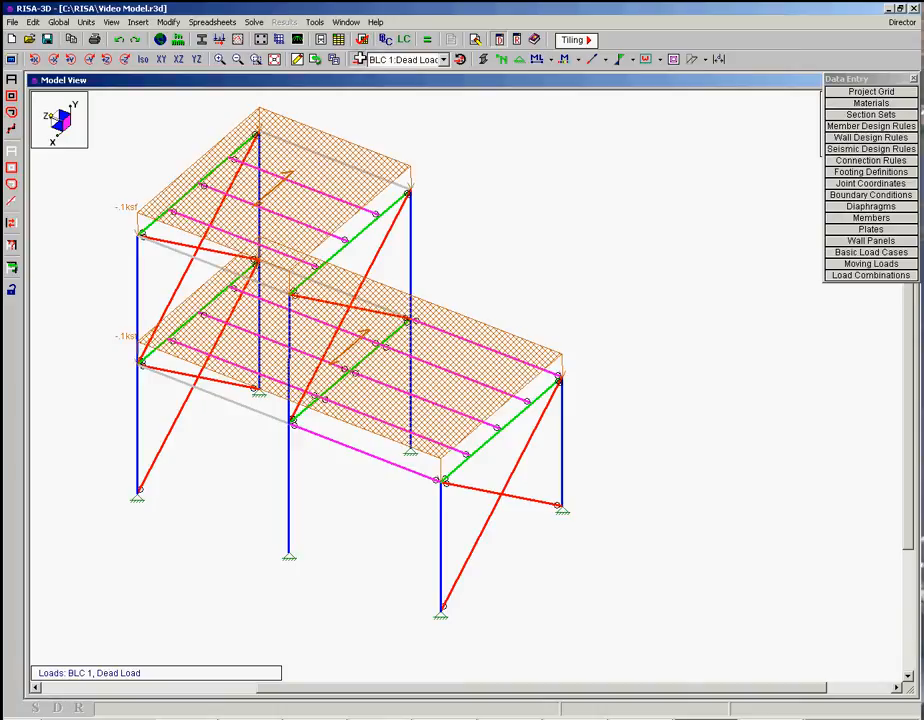
pyautogui.click(460, 59)
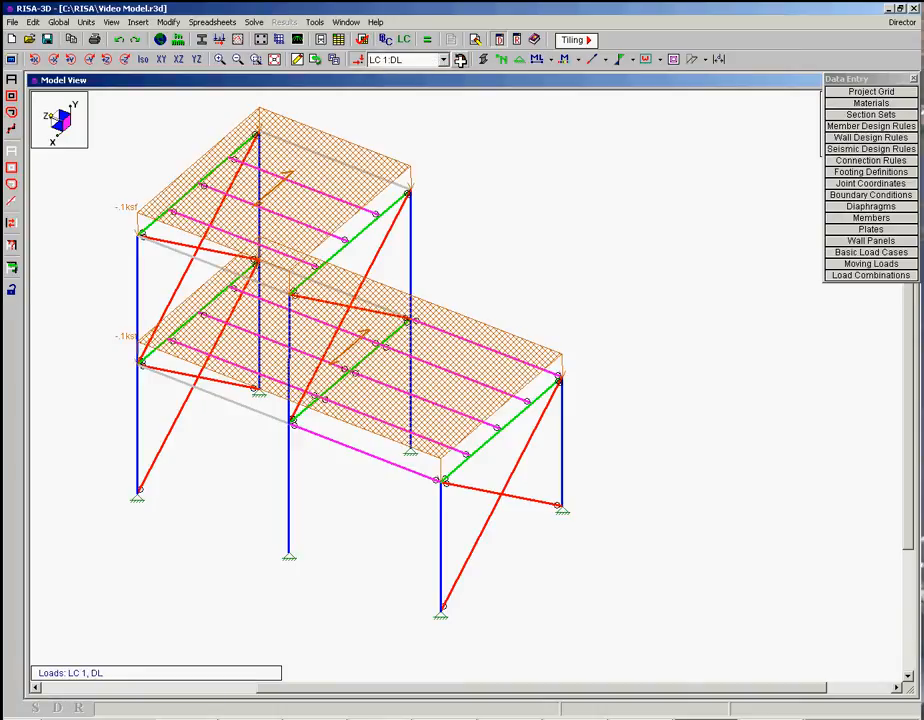
pyautogui.click(407, 61)
pyautogui.click(405, 86)
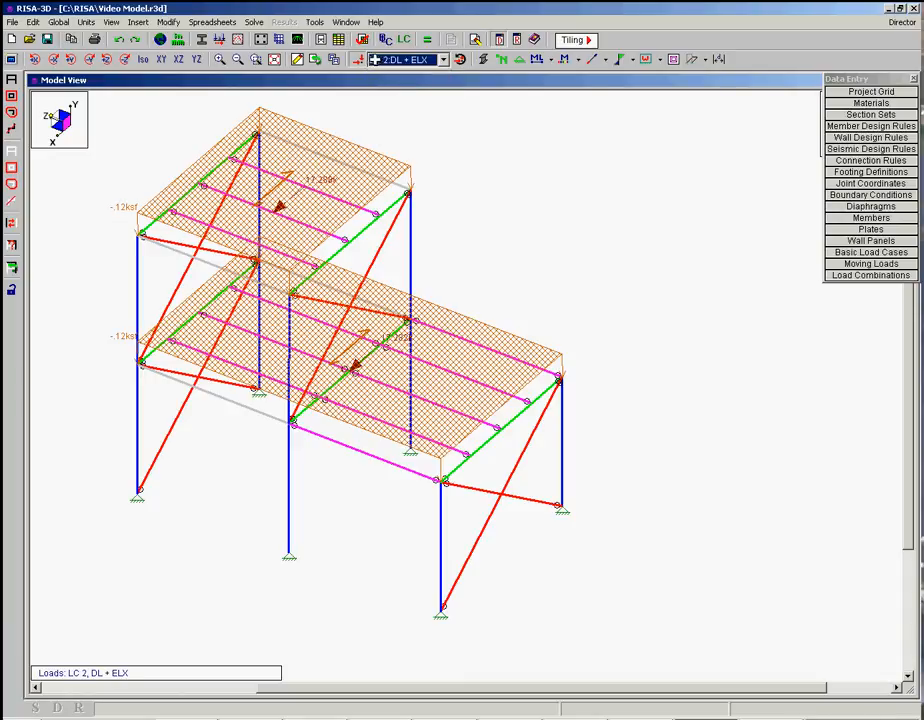
pyautogui.scroll(-1, 399, 67)
pyautogui.scroll(1, 476, 143)
# Step: Show the floor and roof diaphragms for inspection, and hide them again along with the loads
pyautogui.click(673, 58)
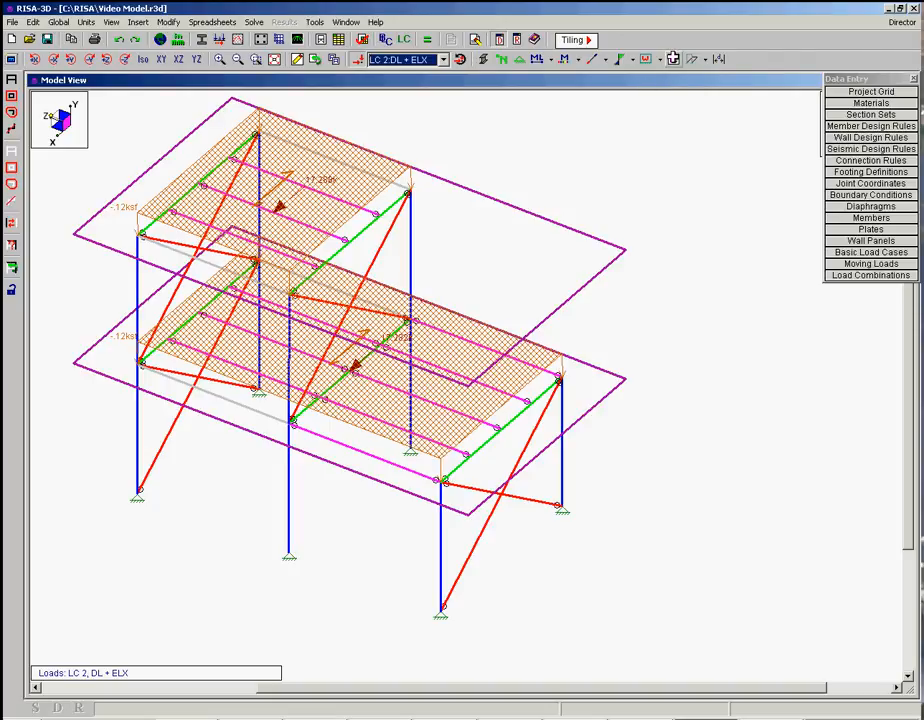
pyautogui.click(673, 58)
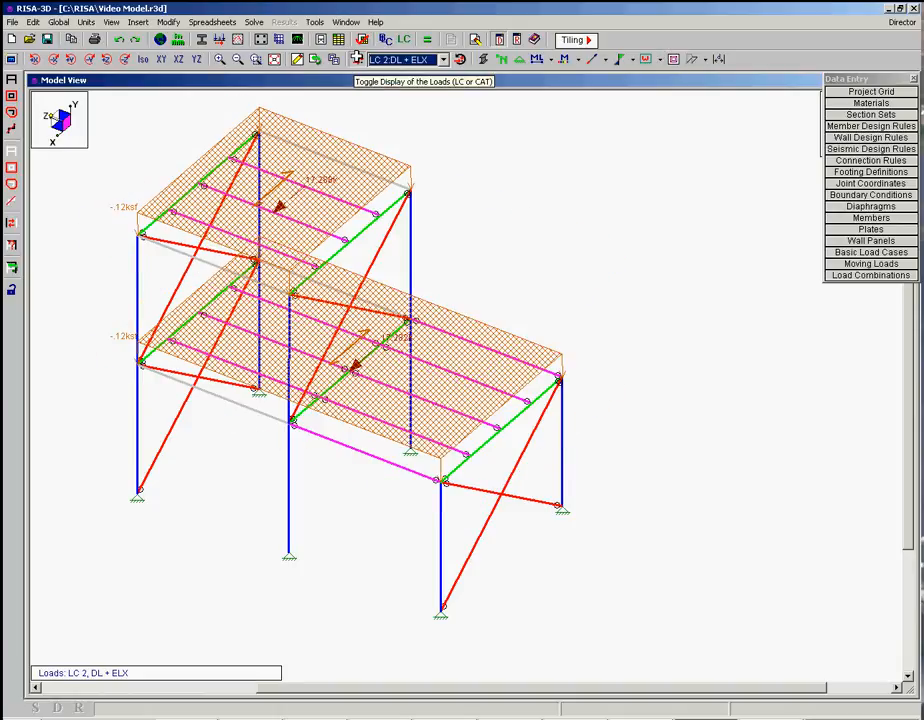
pyautogui.click(359, 59)
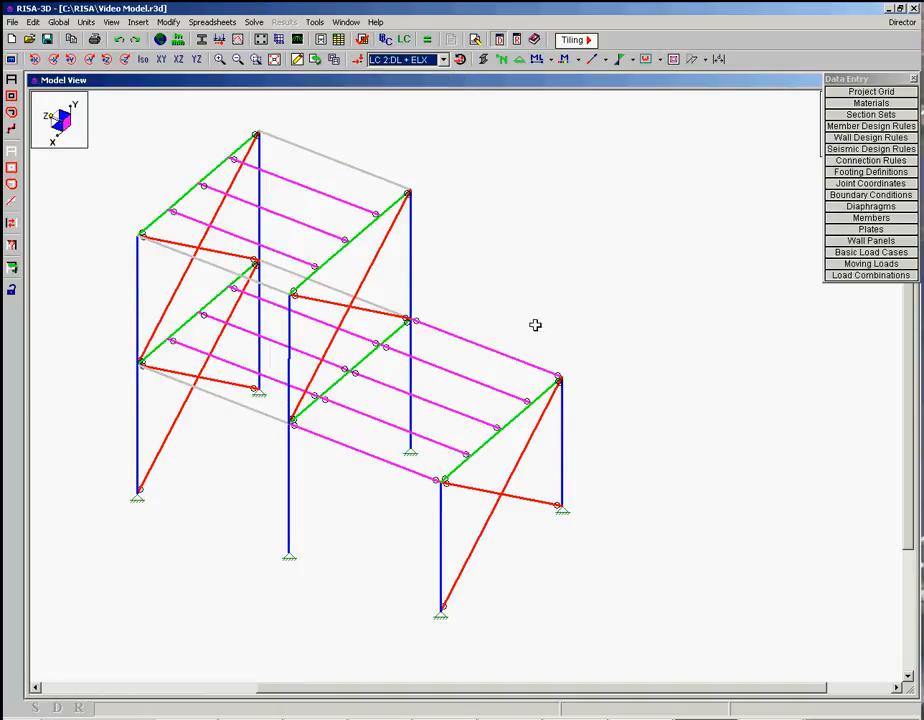
# Step: Run an envelope solution of the three load combinations and close the joint reactions and load combinations spreadsheets
pyautogui.click(857, 275)
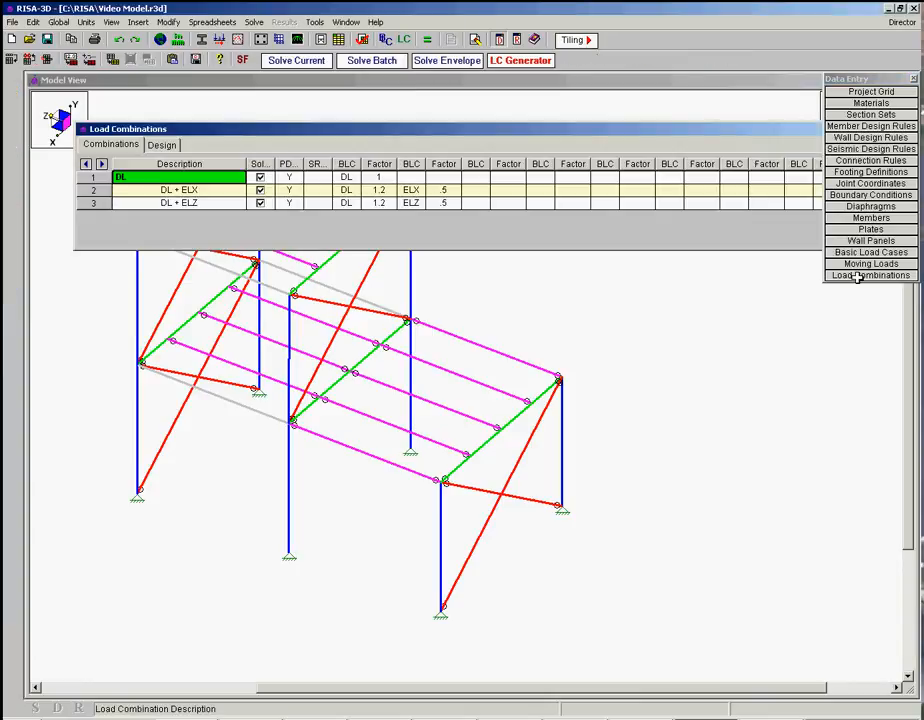
pyautogui.moveTo(359, 180); pyautogui.dragTo(364, 220)
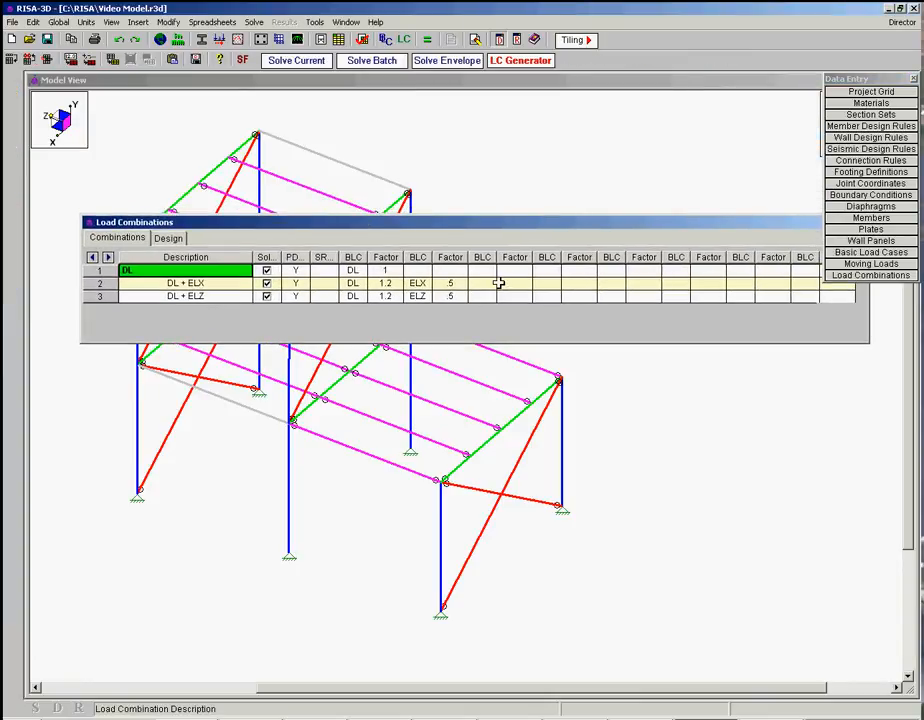
pyautogui.click(440, 61)
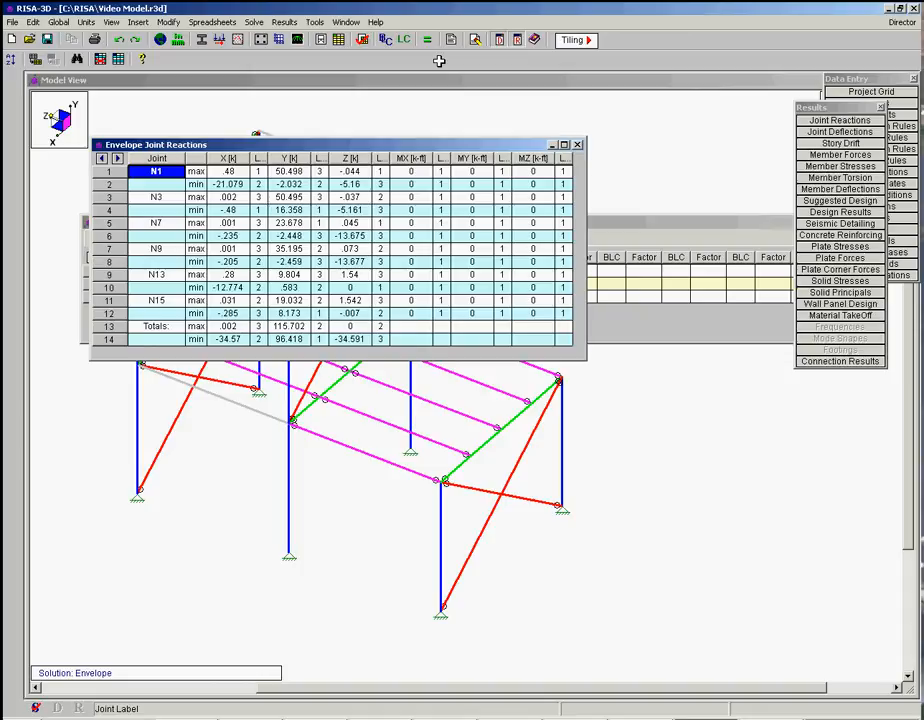
pyautogui.click(577, 144)
pyautogui.moveTo(659, 228); pyautogui.dragTo(511, 258)
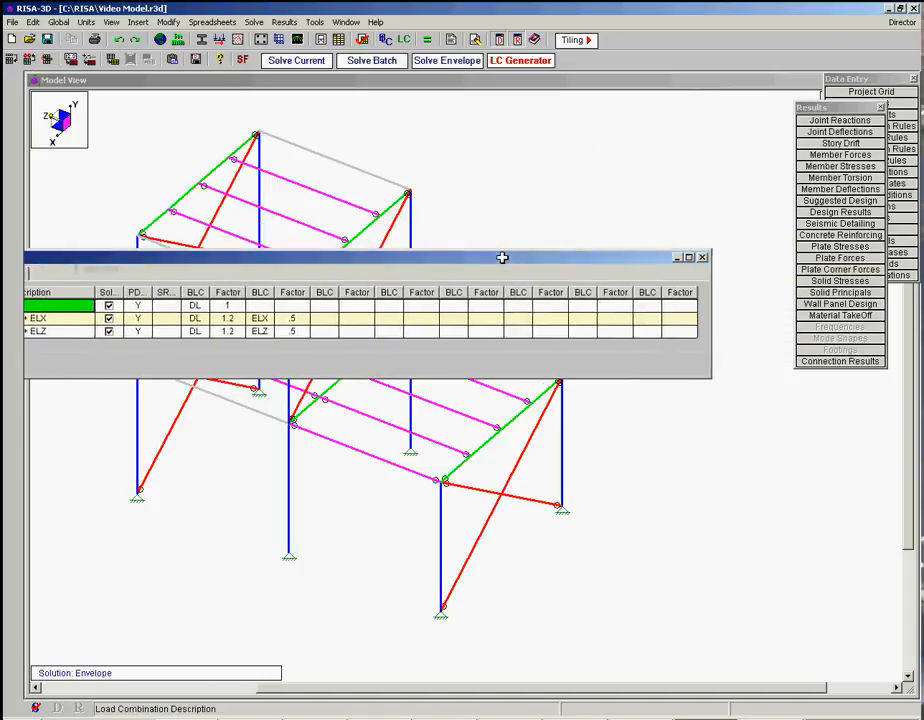
pyautogui.click(703, 259)
# Step: Open the hot rolled steel design results, widen the Code Check column and examine the ratios for members M16A and M1
pyautogui.click(840, 212)
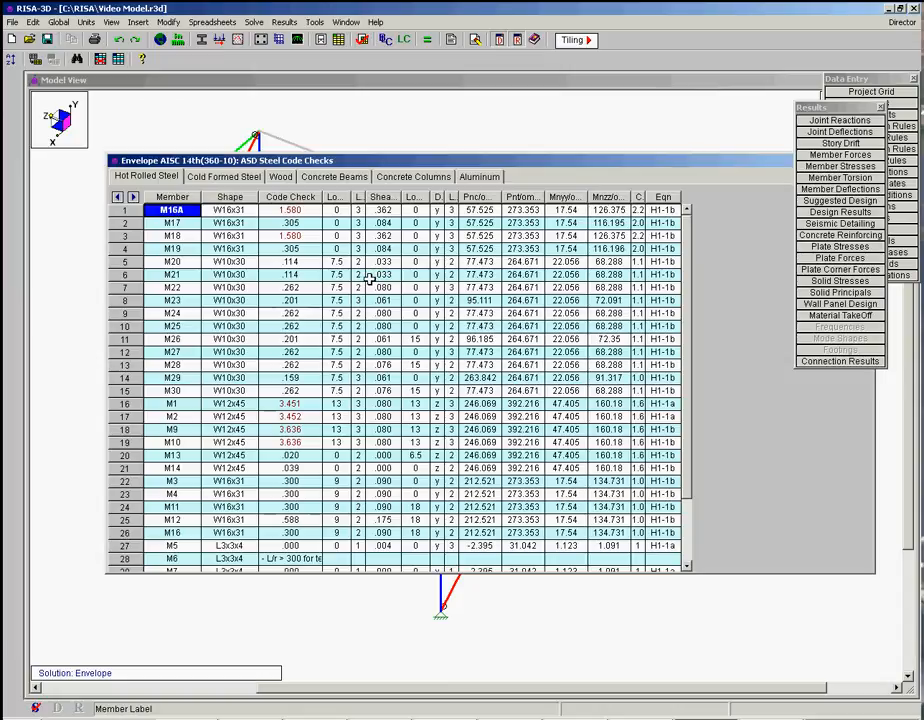
pyautogui.moveTo(326, 197); pyautogui.dragTo(327, 197)
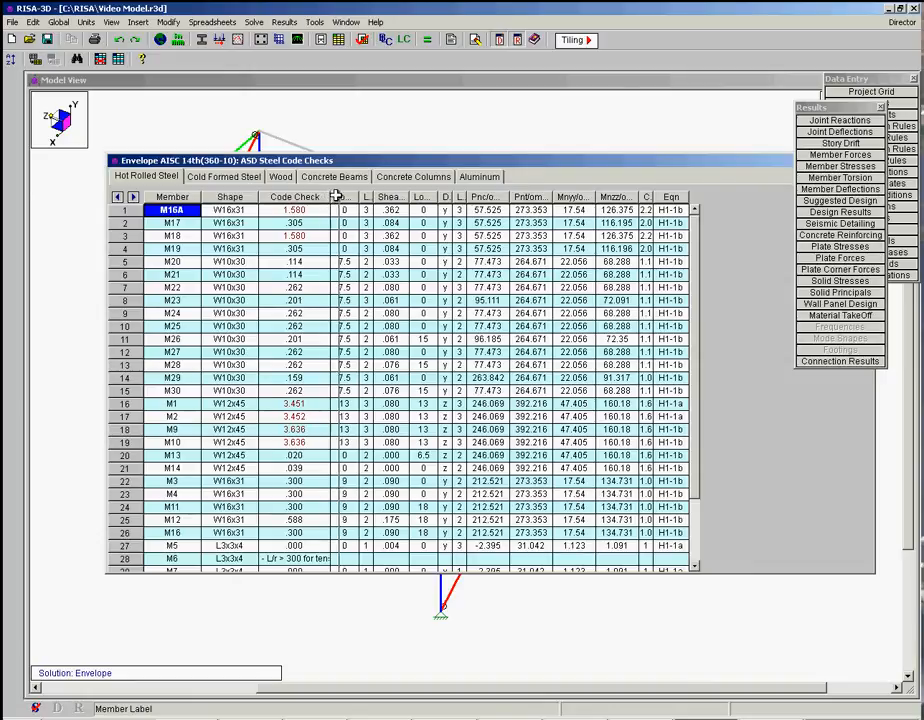
pyautogui.moveTo(326, 197); pyautogui.dragTo(341, 197)
pyautogui.click(326, 210)
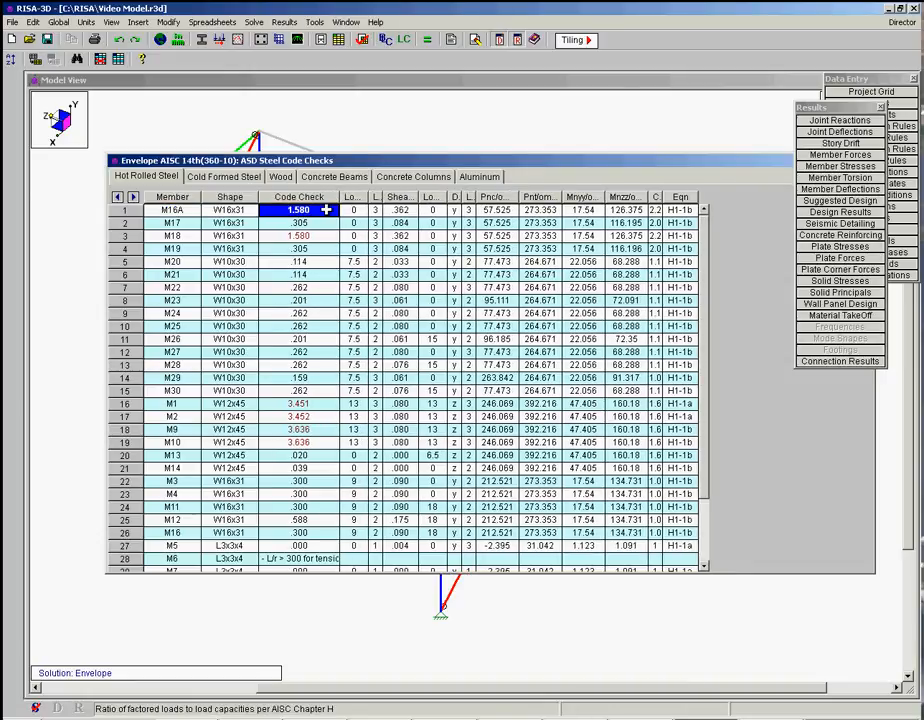
pyautogui.click(330, 401)
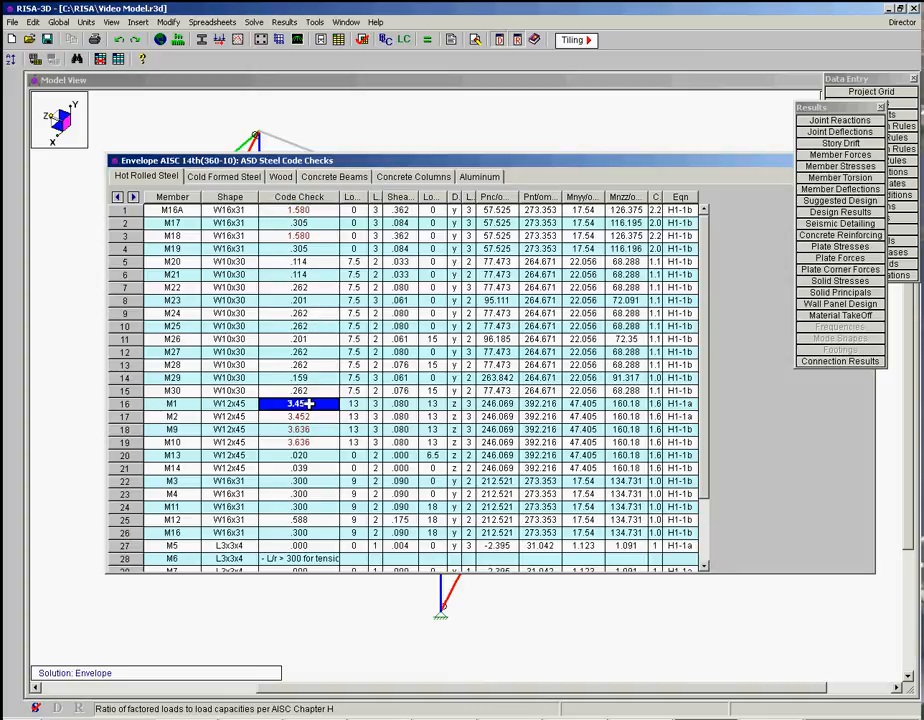
pyautogui.click(320, 214)
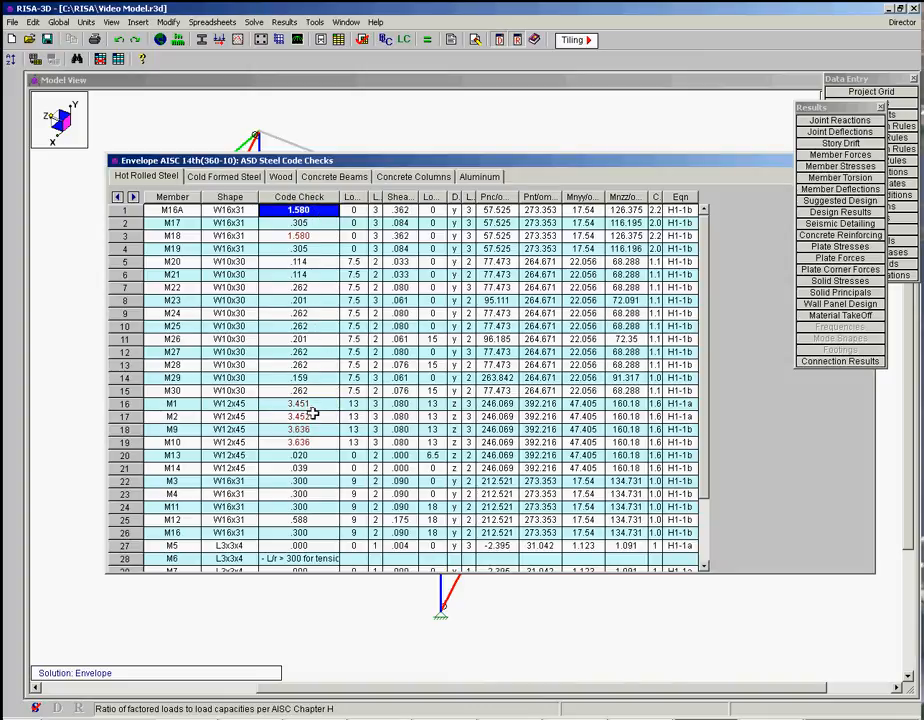
pyautogui.click(317, 404)
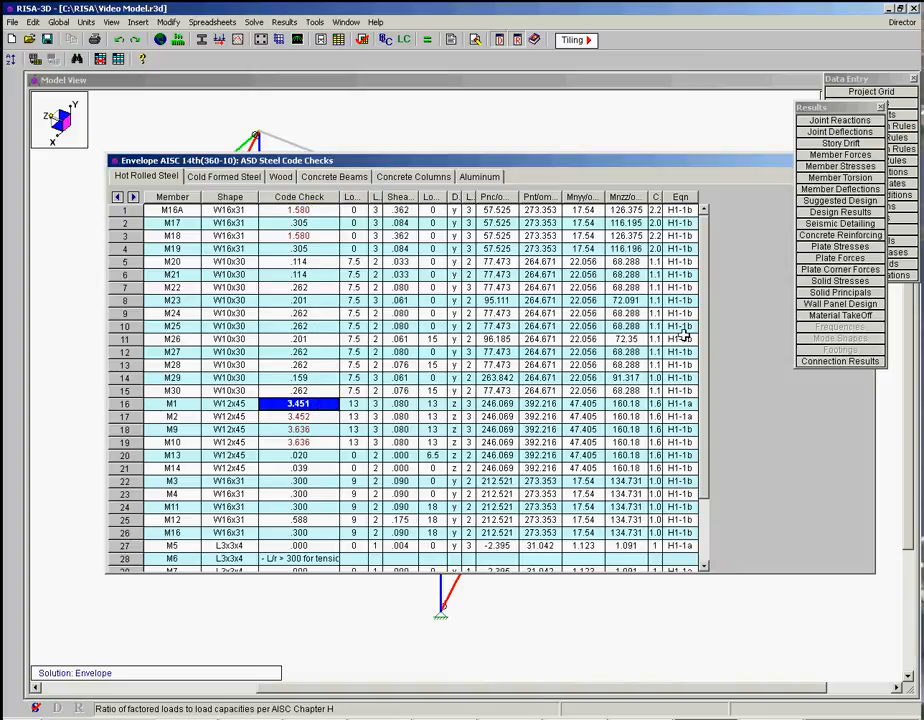
# Step: Examine the code check entries of the L3x3x4 braces, including member M6, and close the steel code check results
pyautogui.moveTo(704, 301); pyautogui.dragTo(706, 363)
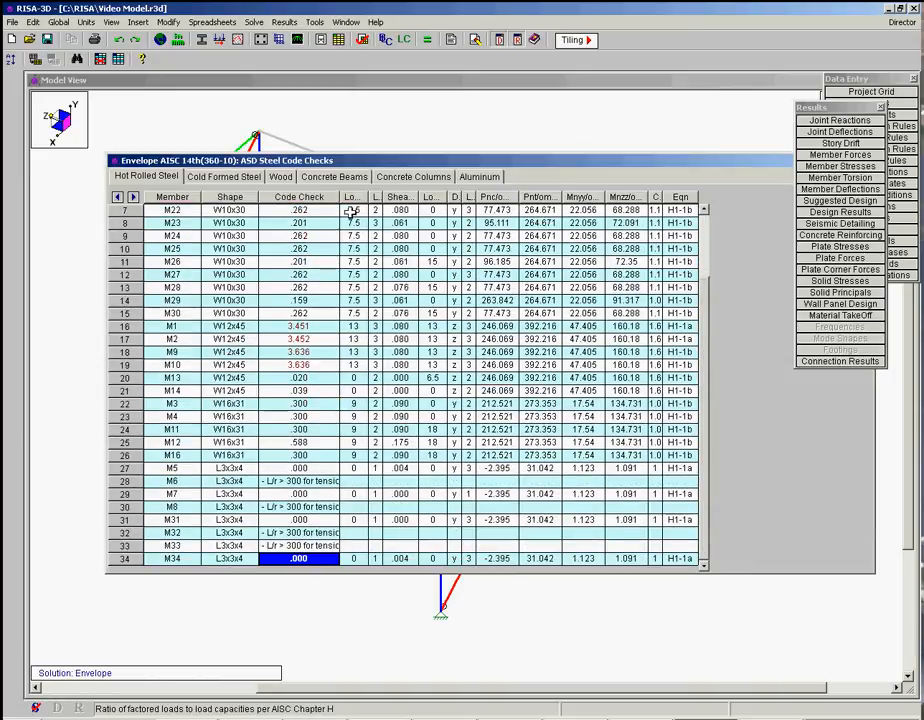
pyautogui.moveTo(340, 200); pyautogui.dragTo(353, 203)
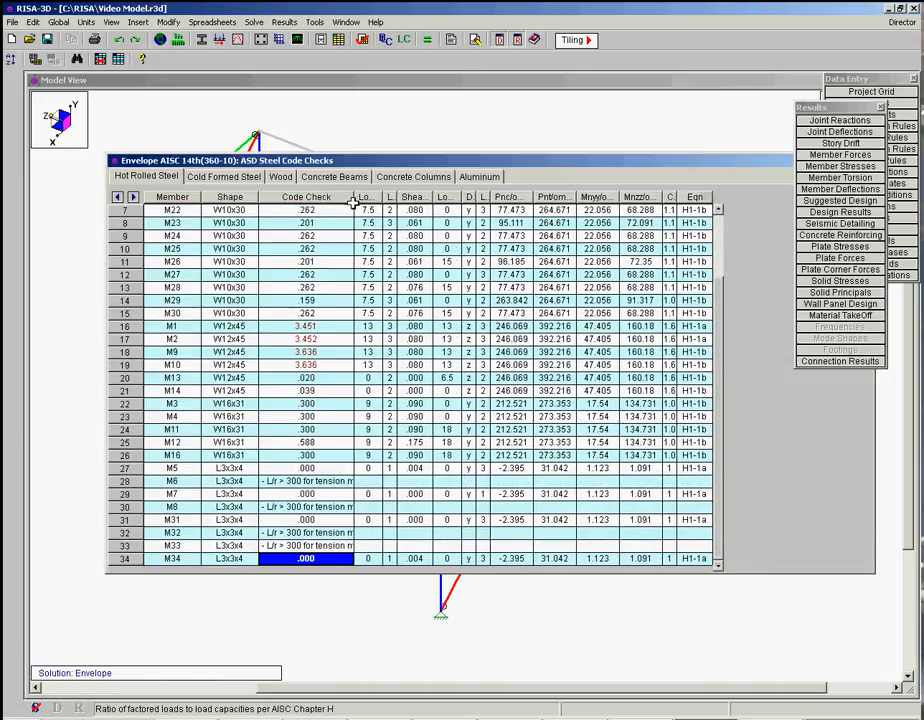
pyautogui.click(326, 483)
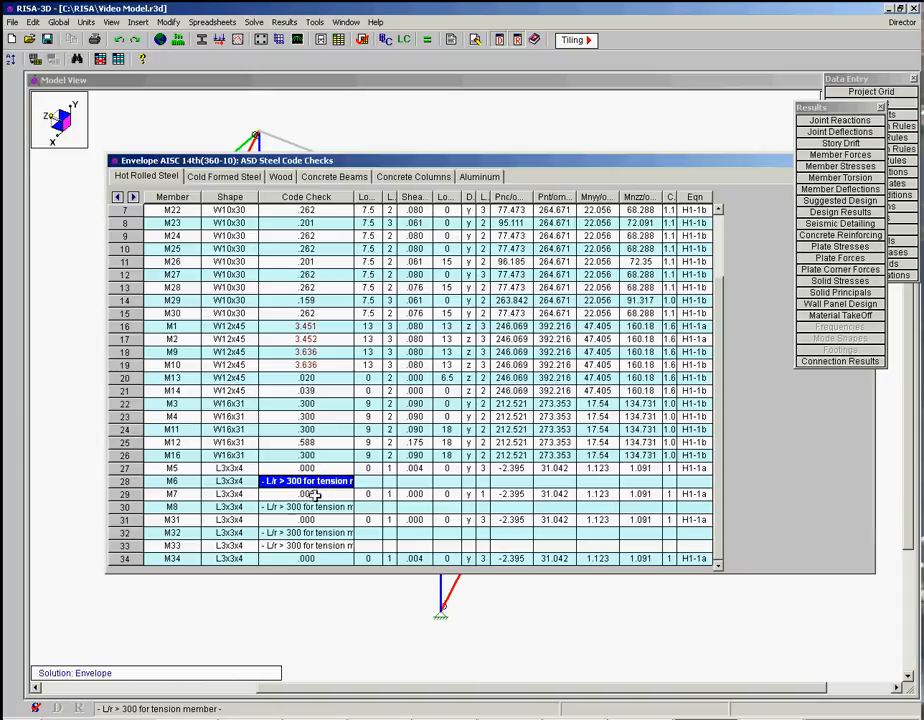
pyautogui.moveTo(359, 200)
pyautogui.mouseDown()
pyautogui.moveTo(380, 197)
pyautogui.moveTo(348, 196)
pyautogui.mouseUp()
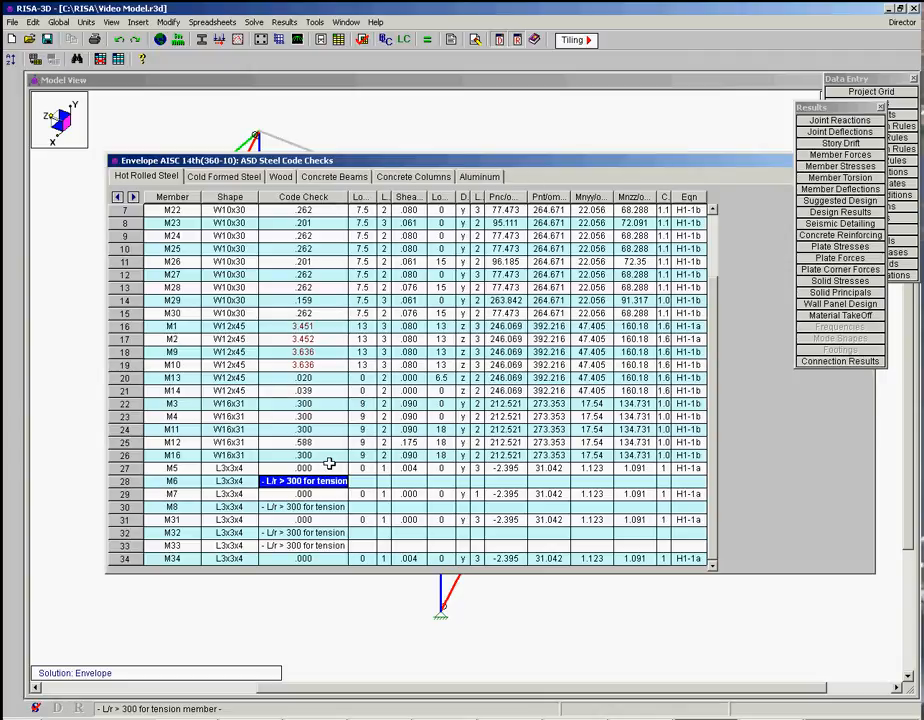
pyautogui.moveTo(624, 158); pyautogui.dragTo(470, 185)
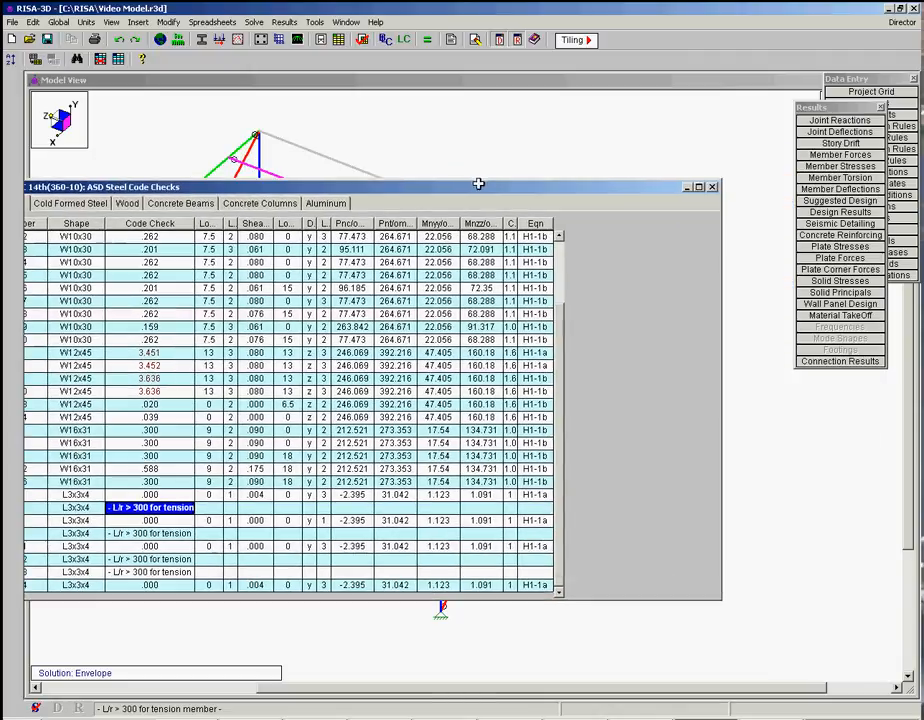
pyautogui.click(713, 187)
# Step: Open the suggested member shapes from the design results and widen the Suggested Shape column
pyautogui.moveTo(849, 107); pyautogui.dragTo(878, 123)
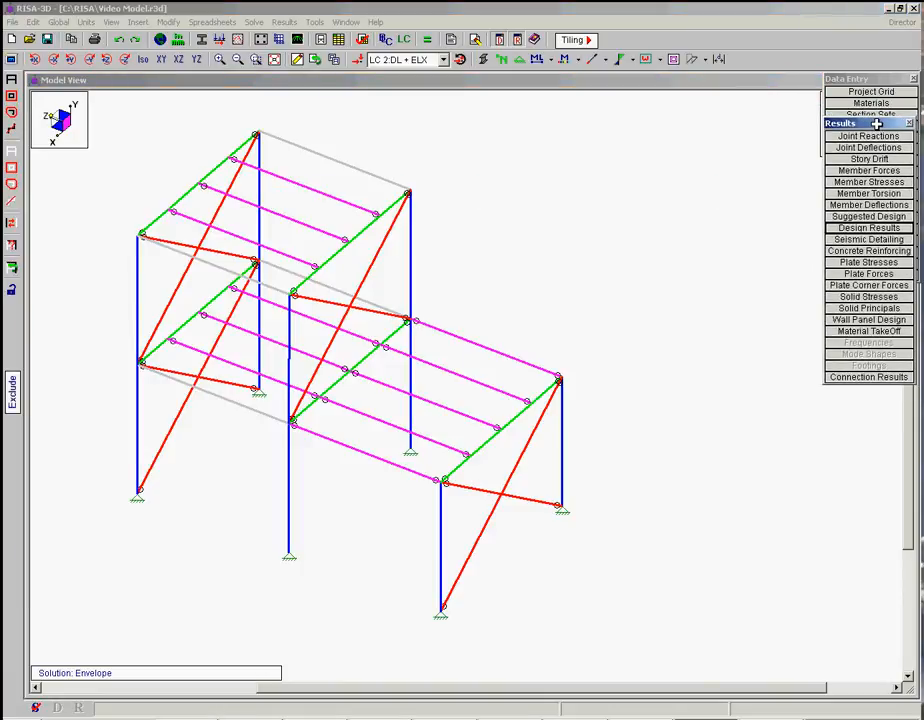
pyautogui.click(868, 216)
pyautogui.moveTo(678, 208); pyautogui.dragTo(623, 206)
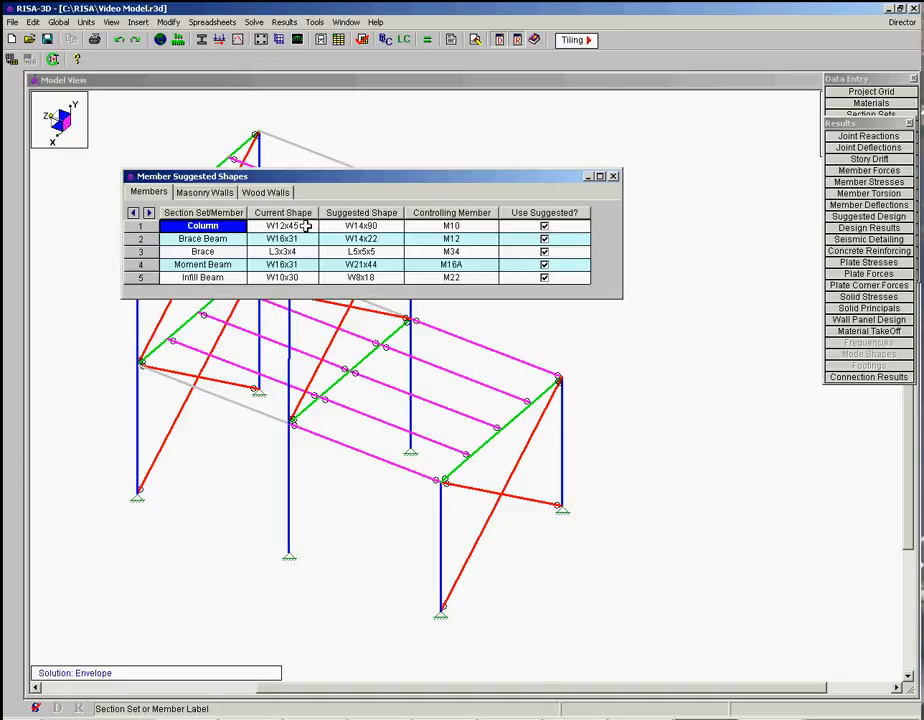
pyautogui.moveTo(404, 211); pyautogui.dragTo(411, 211)
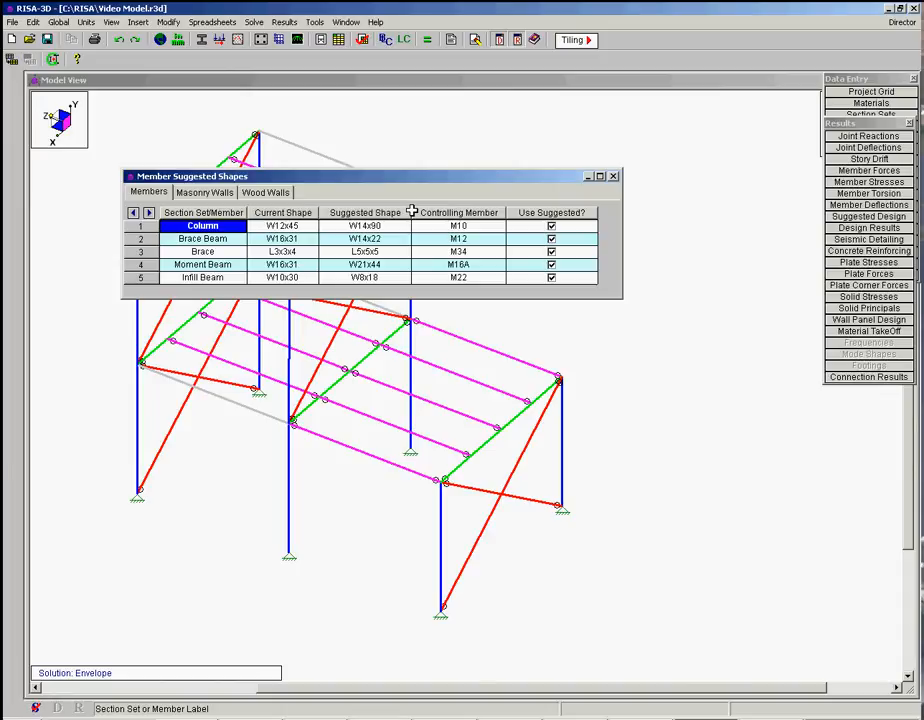
# Step: Compare the current shapes, suggested shapes and controlling members of the Column and Brace Beam section sets
pyautogui.click(440, 226)
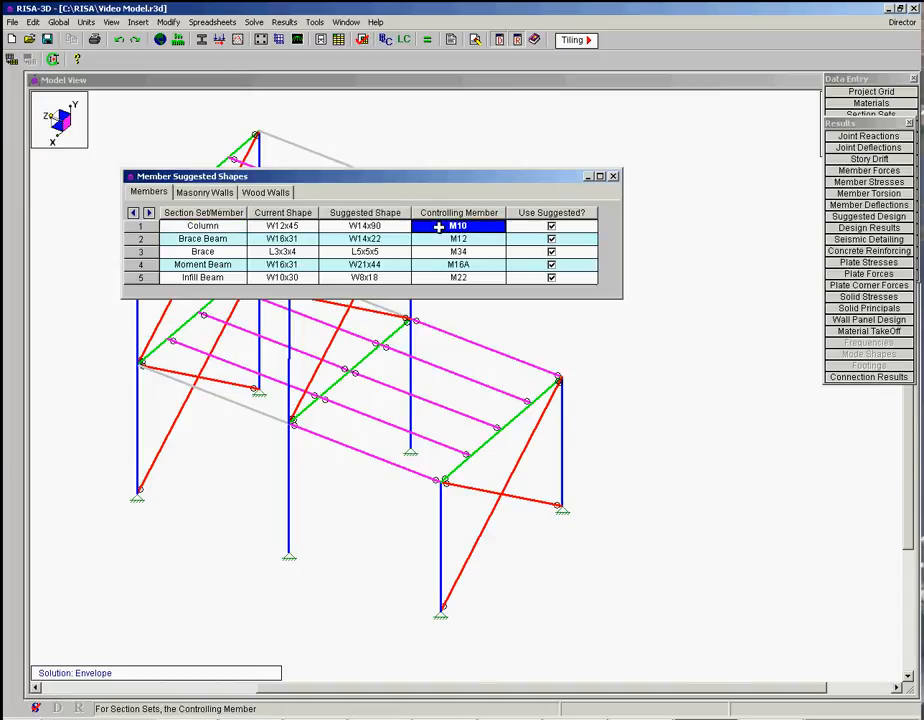
pyautogui.click(432, 239)
pyautogui.click(459, 228)
pyautogui.click(267, 226)
pyautogui.click(351, 228)
pyautogui.click(345, 239)
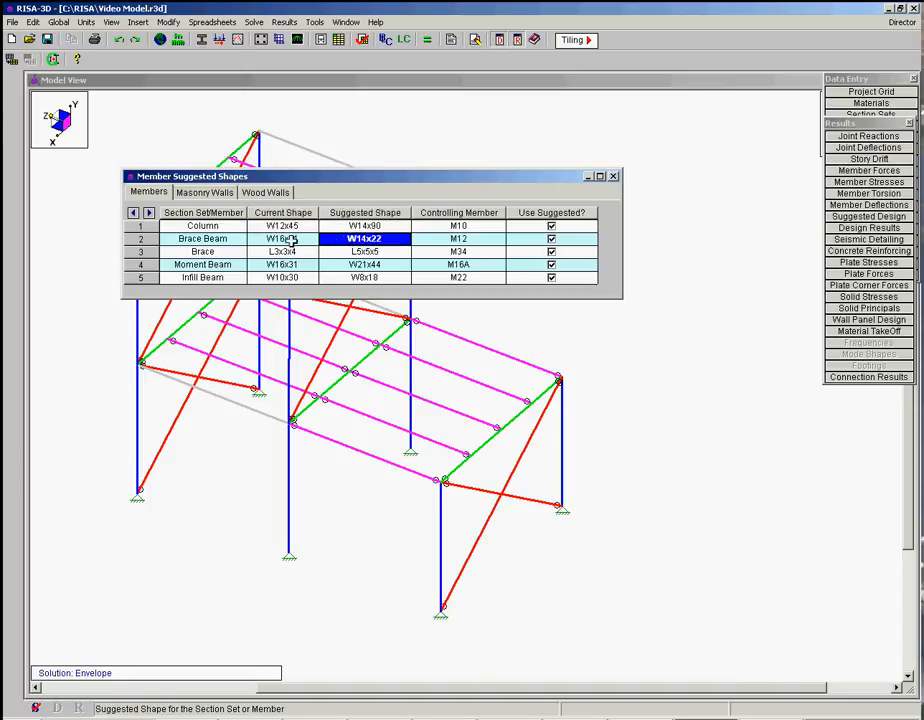
pyautogui.click(285, 240)
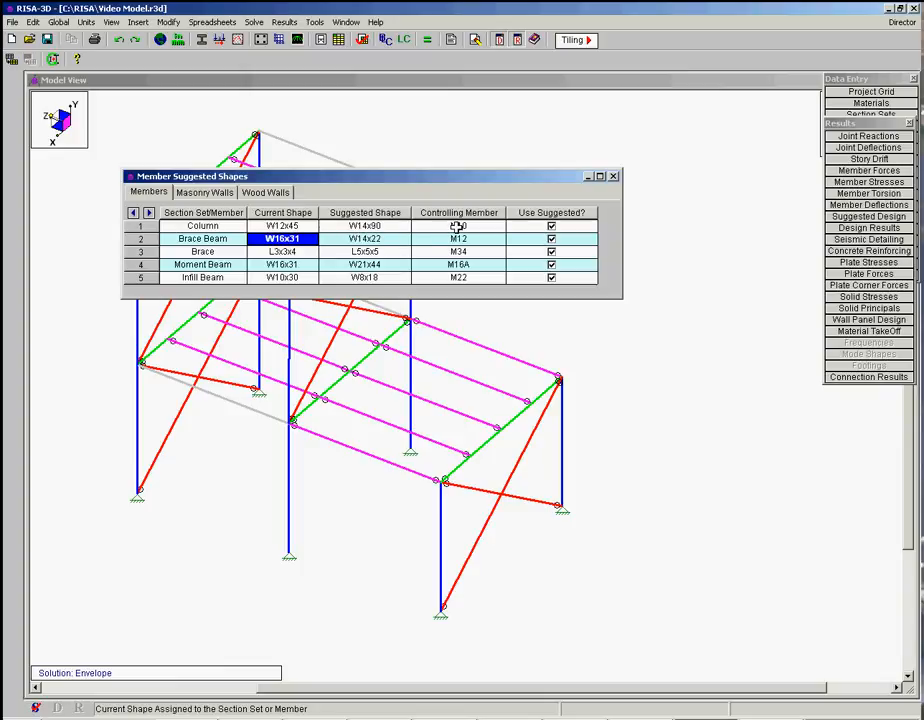
# Step: Examine the suggested shapes for the Brace Beam and Brace section sets and the entries of the Infill Beam set
pyautogui.click(370, 239)
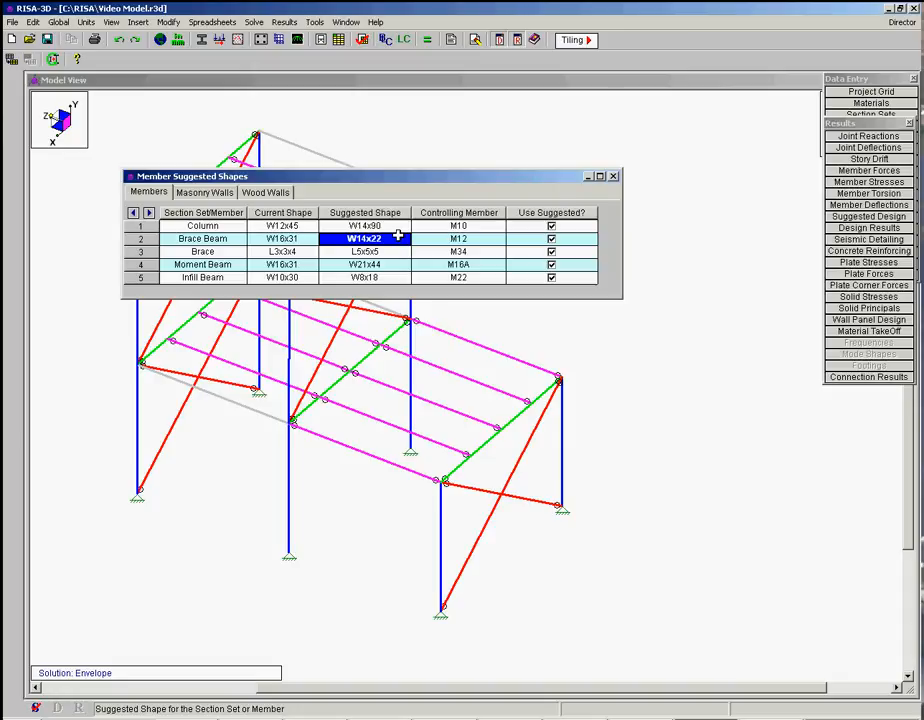
pyautogui.click(326, 255)
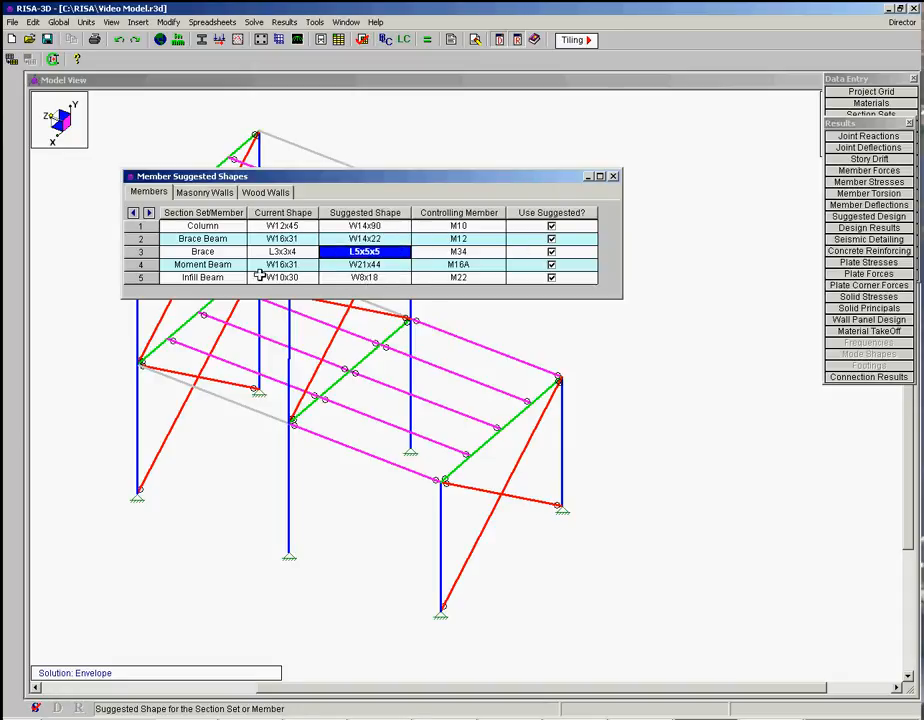
pyautogui.click(264, 276)
pyautogui.click(207, 274)
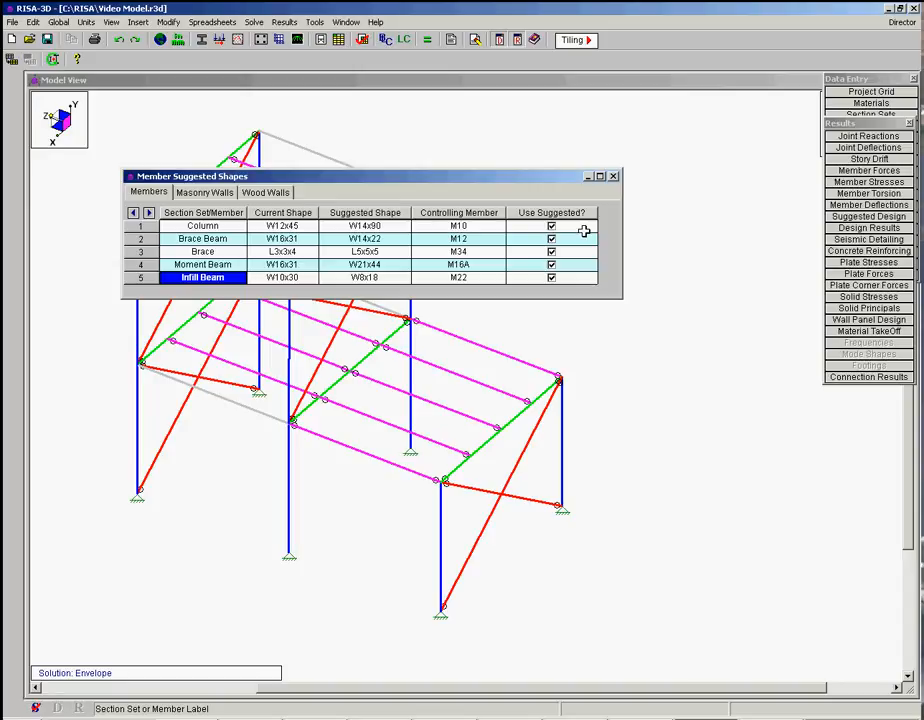
# Step: Exclude the Brace Beam from the suggested shapes and re-solve the model with the remaining suggestions for members, masonry walls and wood walls
pyautogui.click(553, 239)
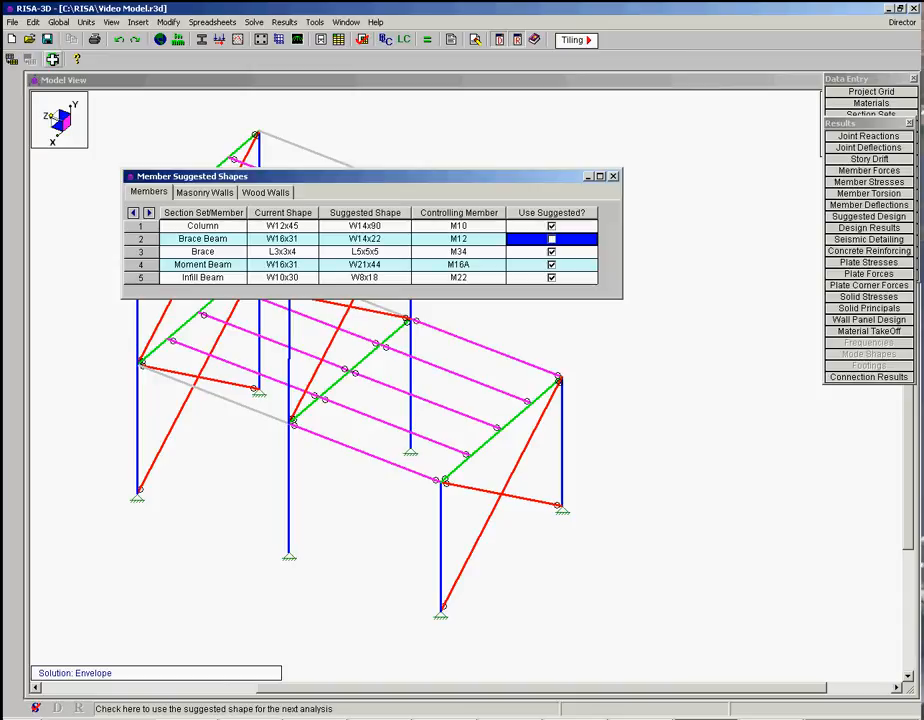
pyautogui.click(52, 59)
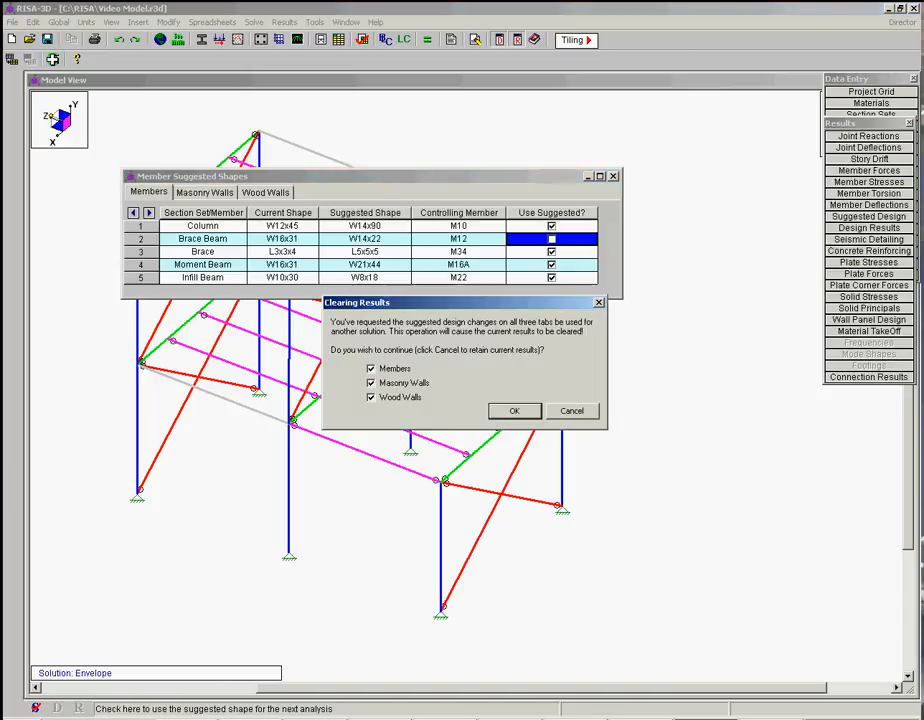
pyautogui.moveTo(371, 309); pyautogui.dragTo(353, 319)
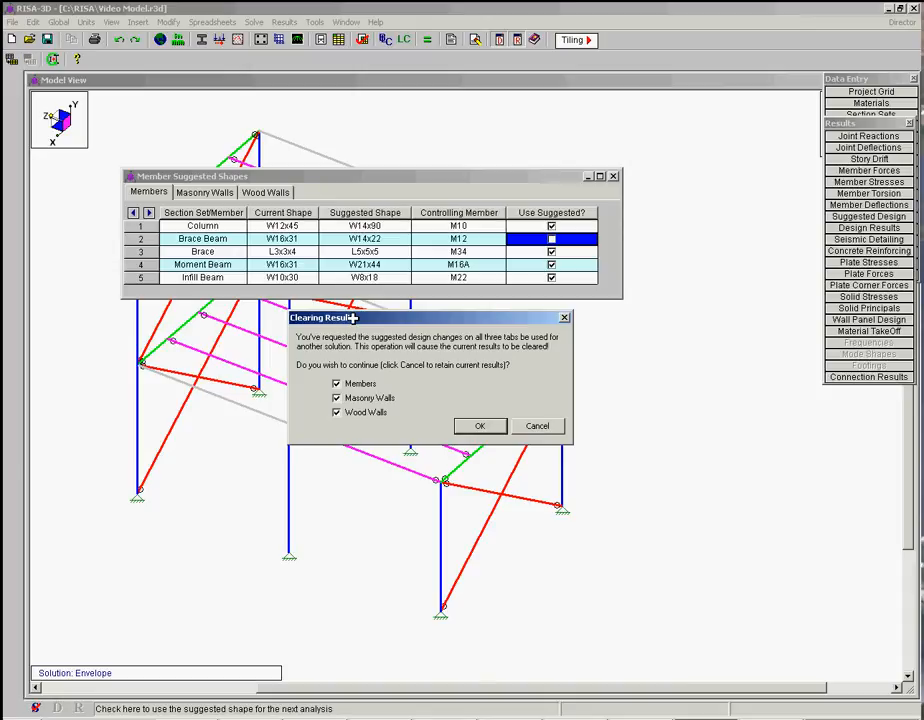
pyautogui.click(478, 426)
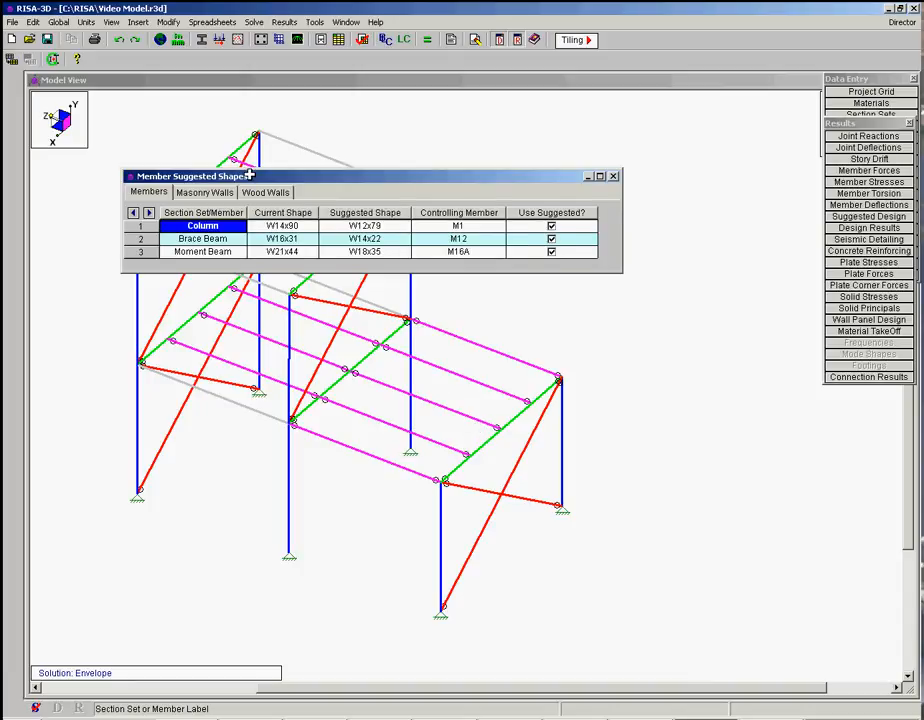
# Step: Review the Brace Beam's current shape, suggested shape and controlling member in the updated suggested shapes
pyautogui.moveTo(251, 176); pyautogui.dragTo(281, 189)
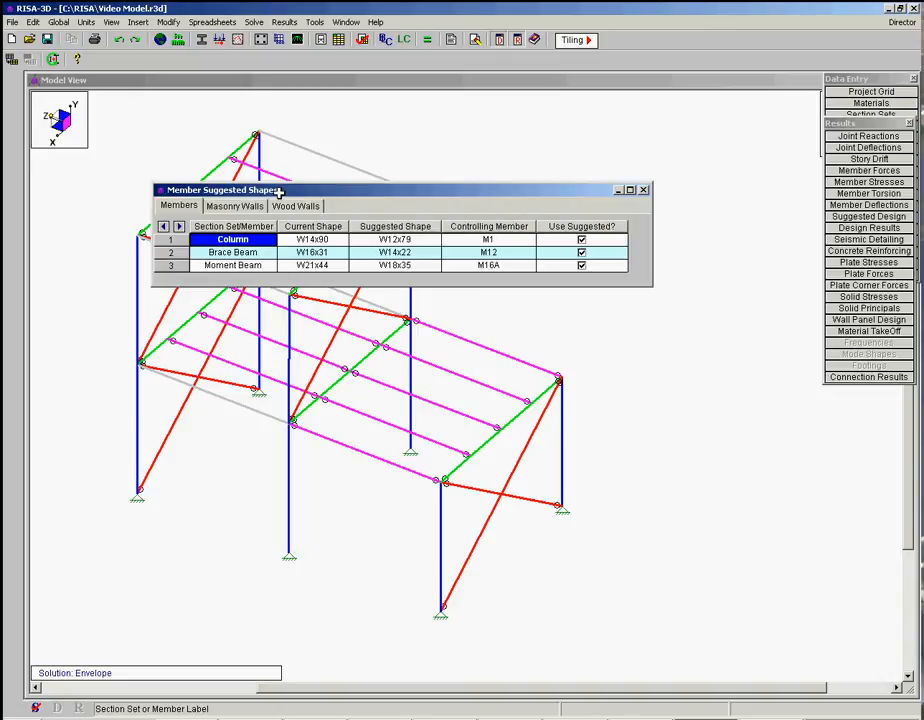
pyautogui.click(256, 253)
pyautogui.moveTo(256, 253); pyautogui.dragTo(448, 256)
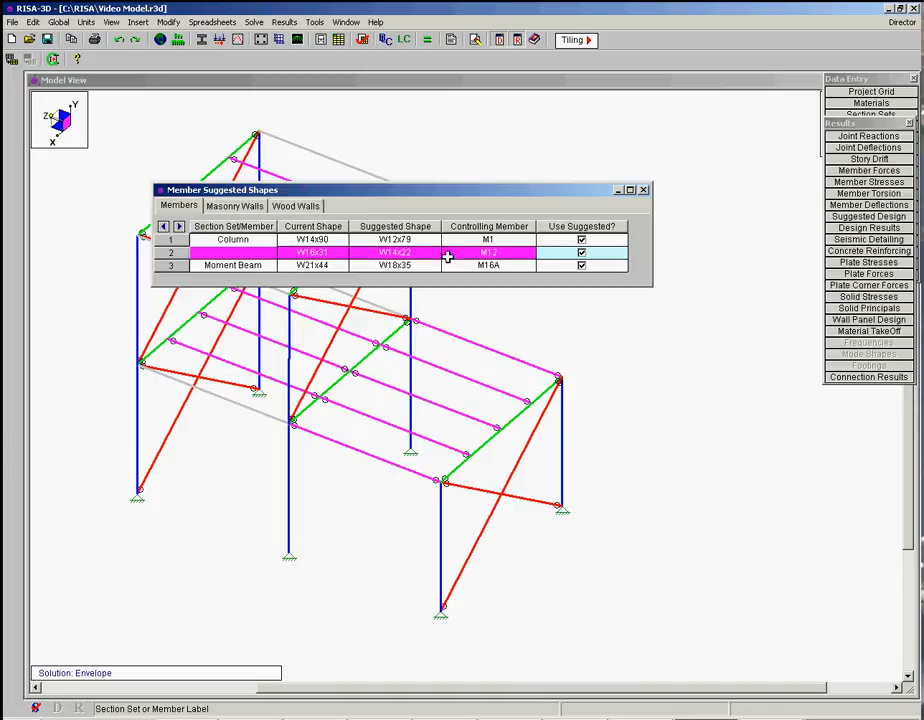
pyautogui.moveTo(521, 256); pyautogui.dragTo(254, 252)
pyautogui.click(415, 256)
pyautogui.click(256, 256)
# Step: Compare the current and suggested shapes of the Column and Moment Beam section sets after the new solution
pyautogui.click(256, 240)
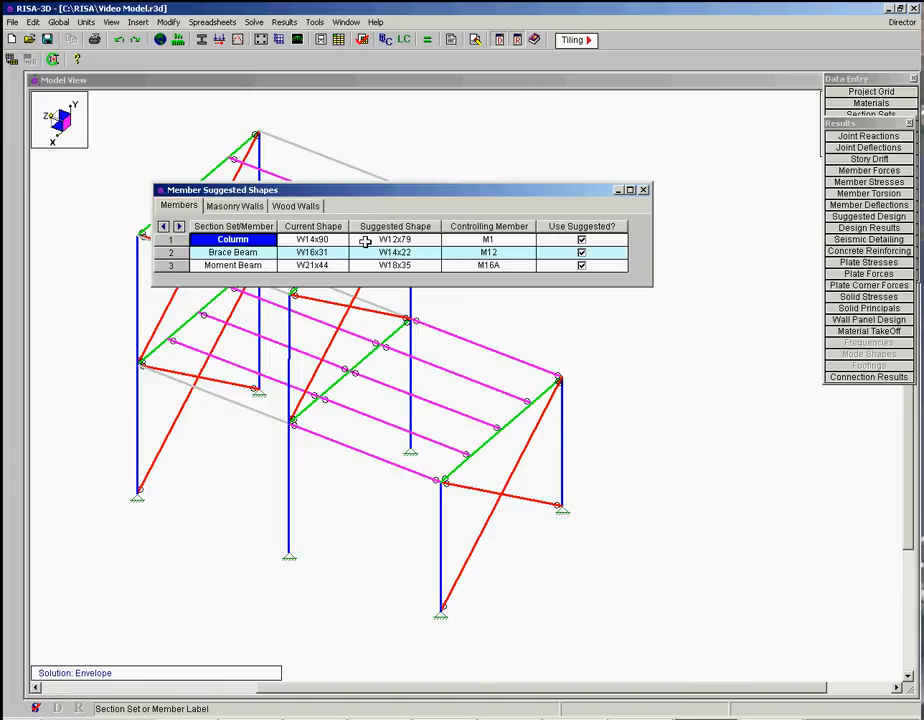
pyautogui.click(308, 239)
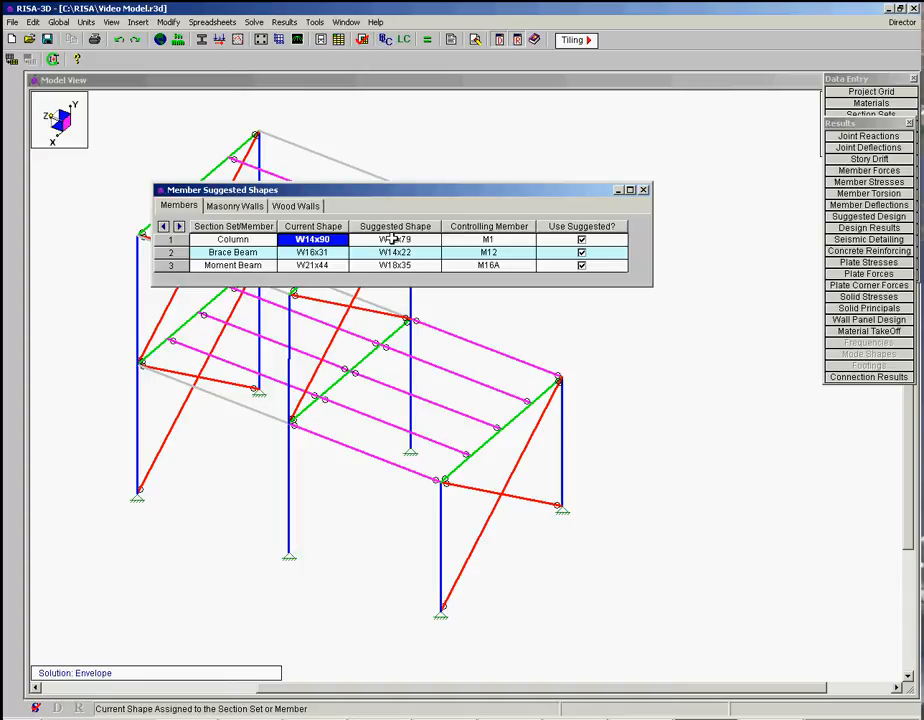
pyautogui.click(238, 240)
pyautogui.click(225, 265)
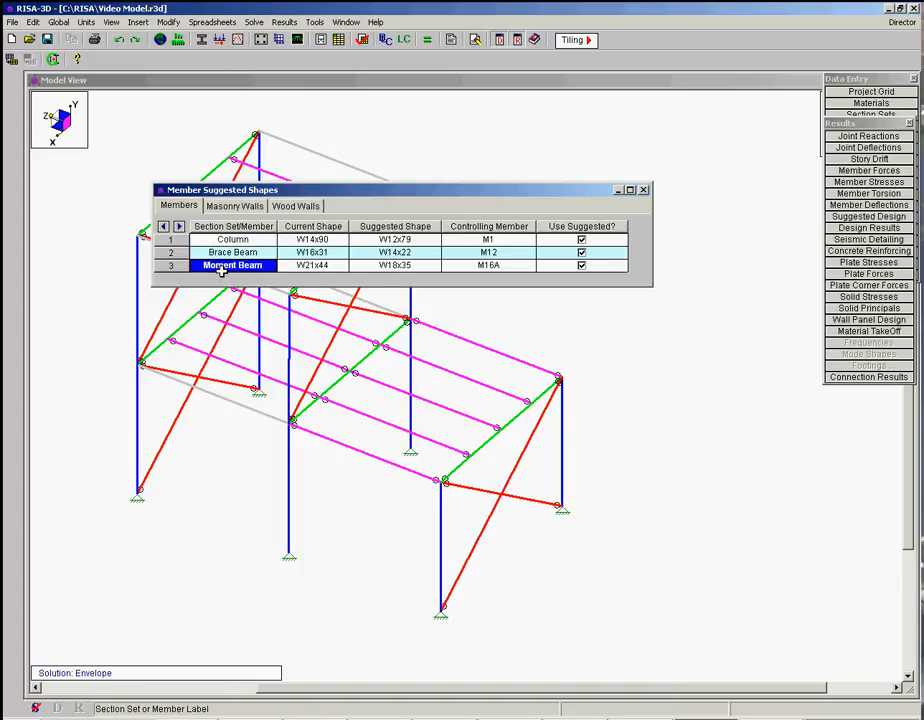
pyautogui.click(390, 265)
pyautogui.click(303, 265)
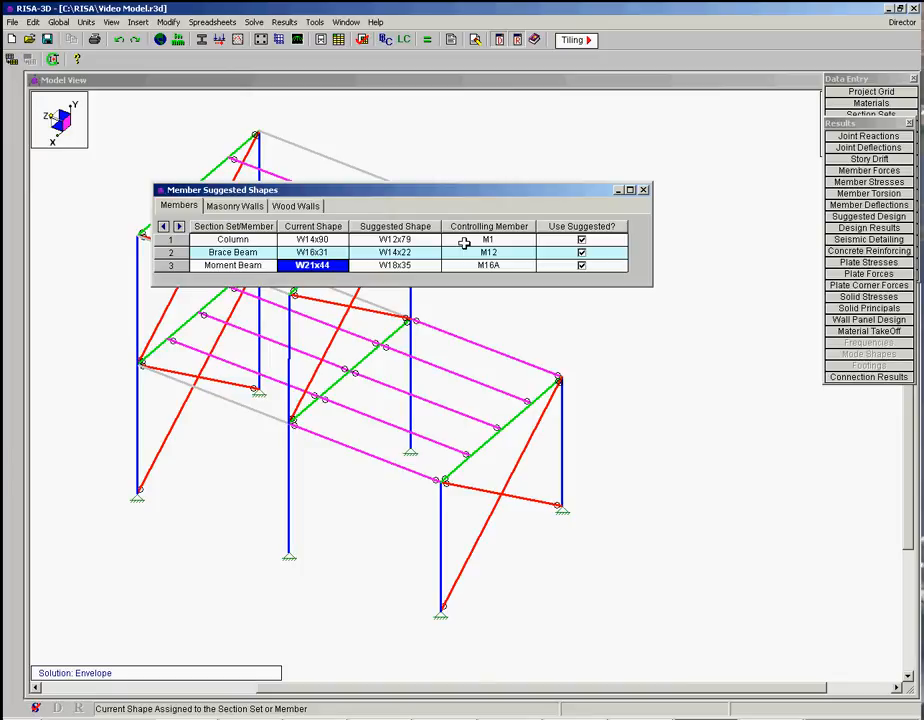
# Step: Review the updated hot rolled steel code checks alongside the suggested shapes, close the code checks and uncover the upper part of the frame
pyautogui.moveTo(414, 190); pyautogui.dragTo(436, 134)
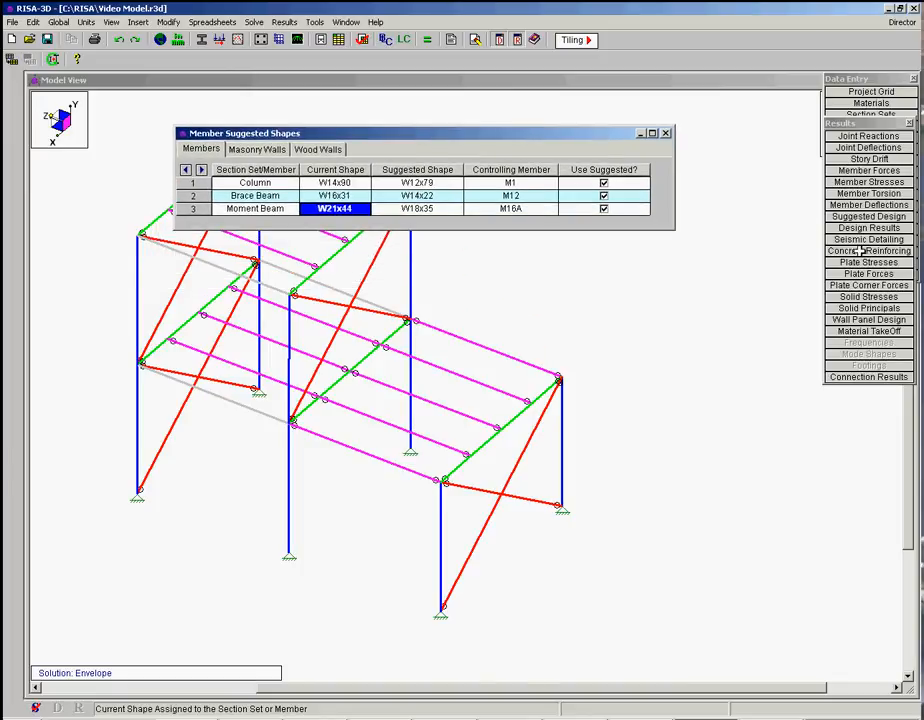
pyautogui.click(866, 228)
pyautogui.moveTo(478, 182); pyautogui.dragTo(540, 207)
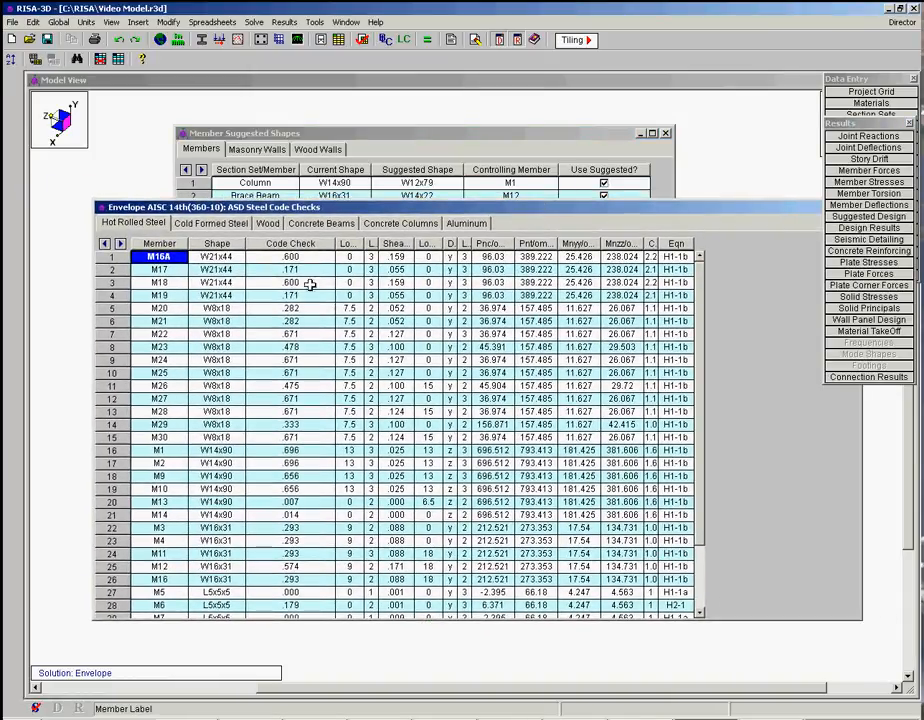
pyautogui.moveTo(702, 316)
pyautogui.mouseDown()
pyautogui.moveTo(701, 468)
pyautogui.moveTo(697, 313)
pyautogui.mouseUp()
pyautogui.moveTo(698, 343); pyautogui.dragTo(699, 300)
pyautogui.moveTo(553, 205); pyautogui.dragTo(551, 258)
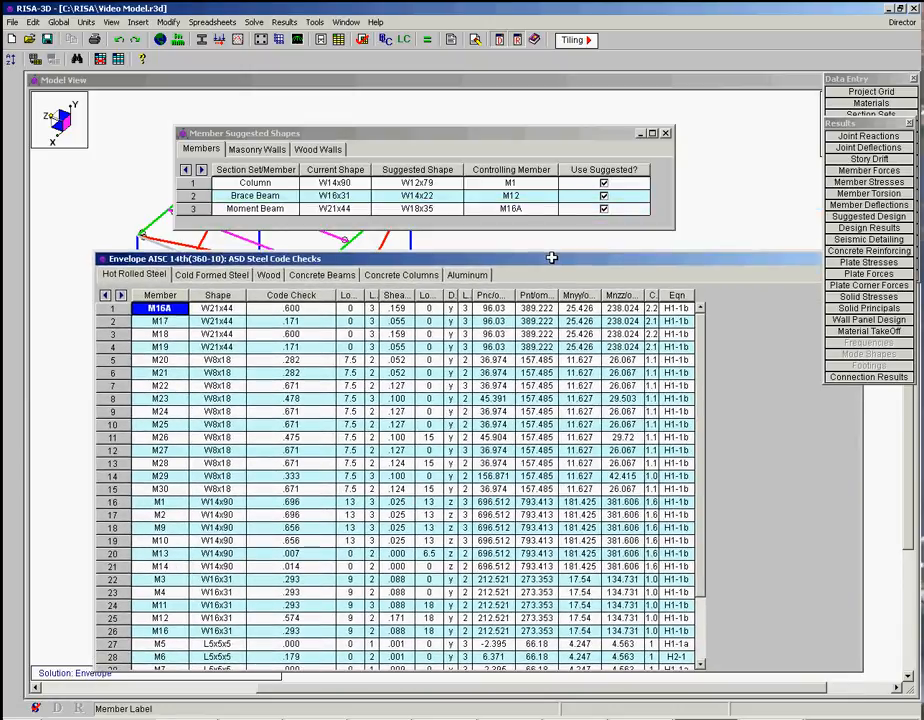
pyautogui.moveTo(707, 256); pyautogui.dragTo(652, 252)
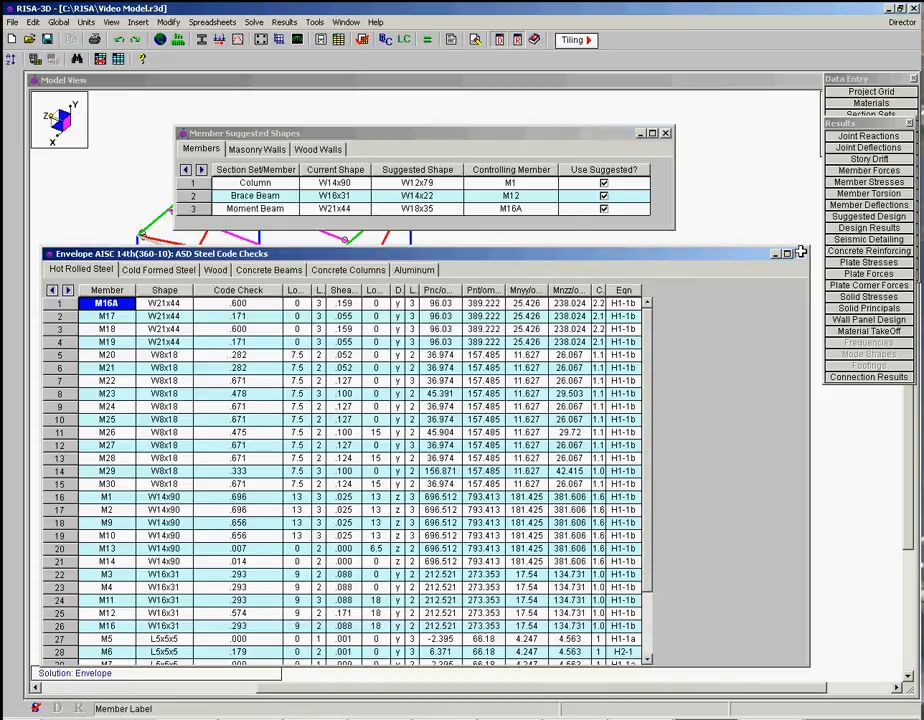
pyautogui.click(799, 254)
pyautogui.moveTo(439, 132); pyautogui.dragTo(450, 398)
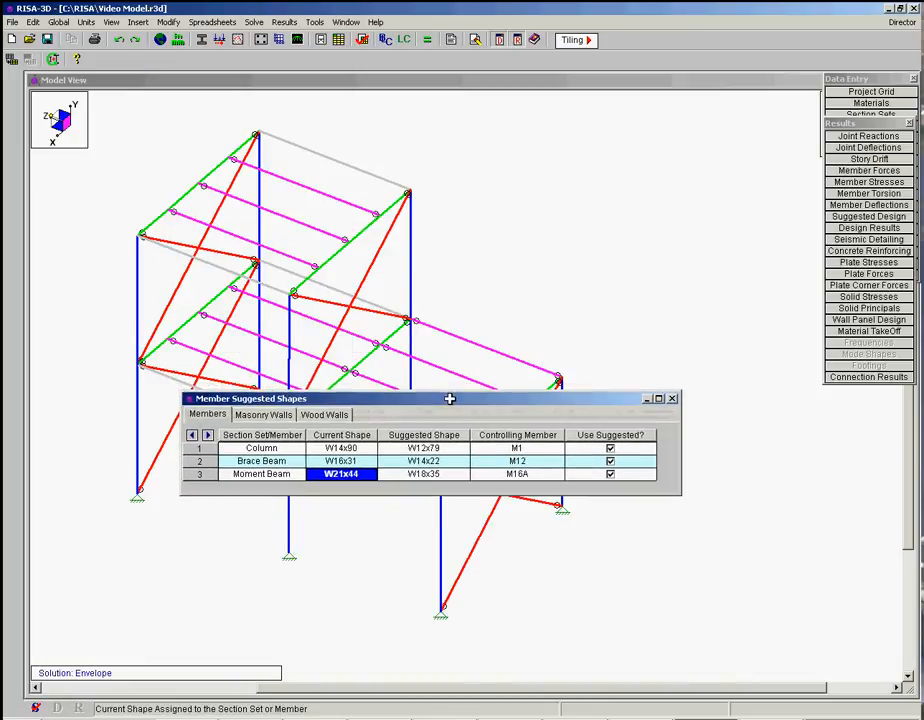